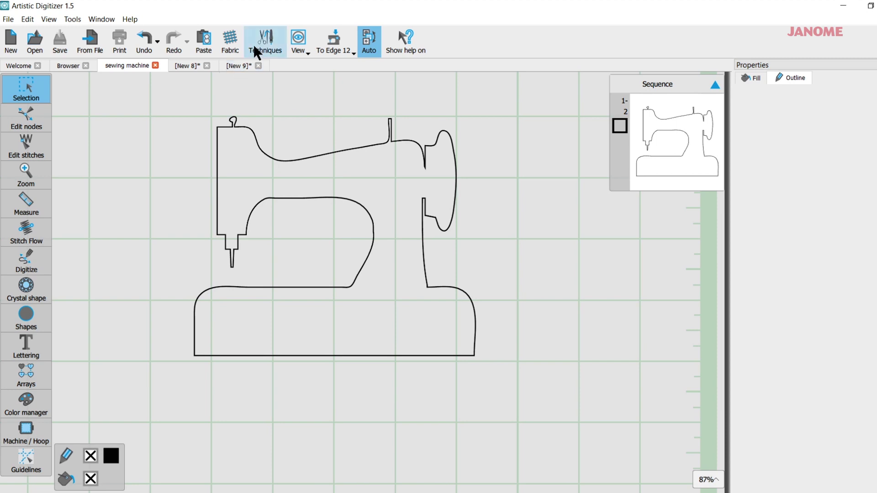
- Enable the Cut, Embroidery and Crystals techniques, and change the sewing machine outline from Artwork to Crystals with the Swarovski Round palette
left_click(266, 40)
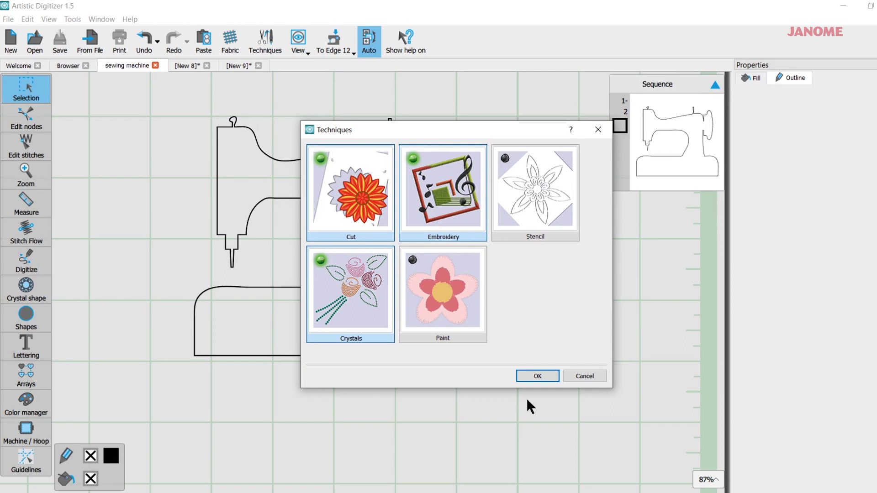
left_click(538, 377)
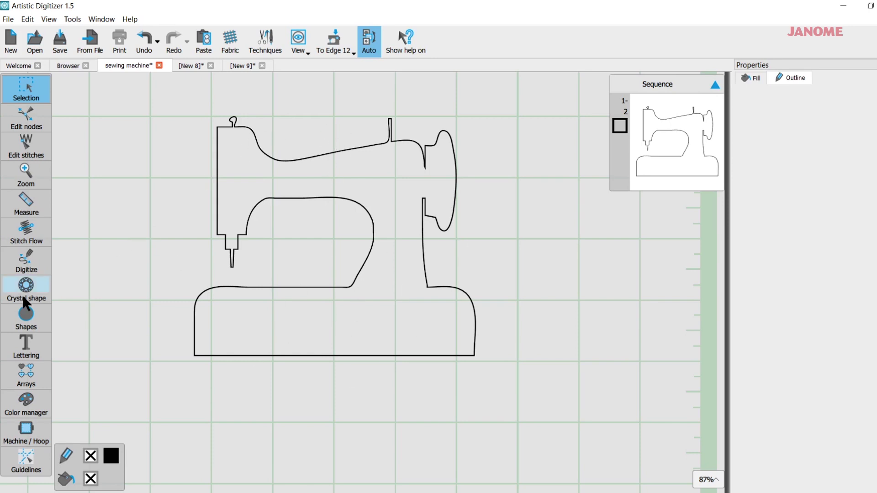
left_click(325, 154)
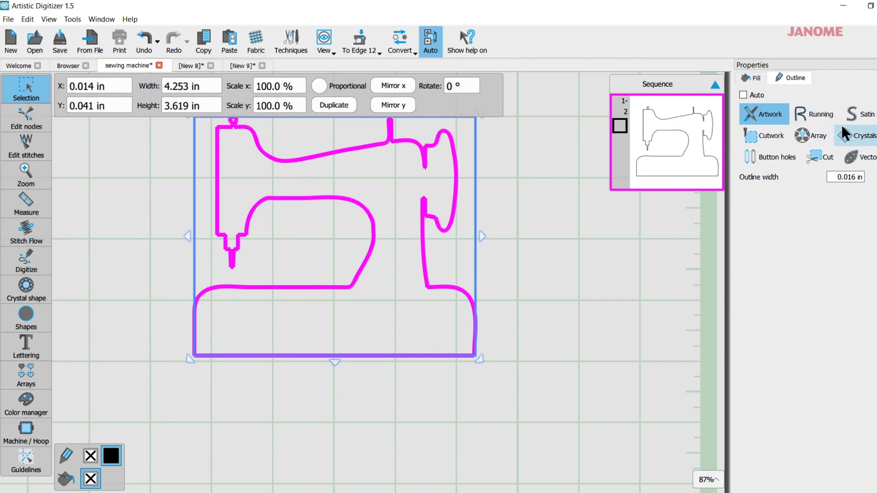
left_click(852, 136)
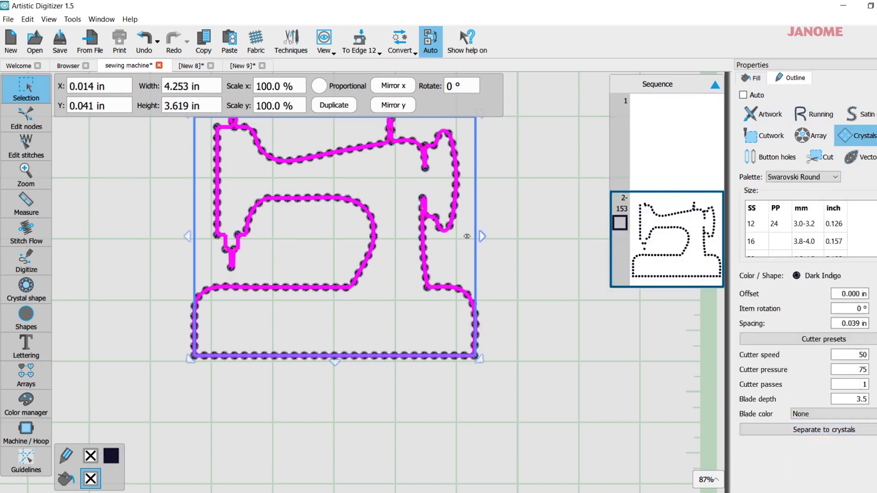
left_click(502, 209)
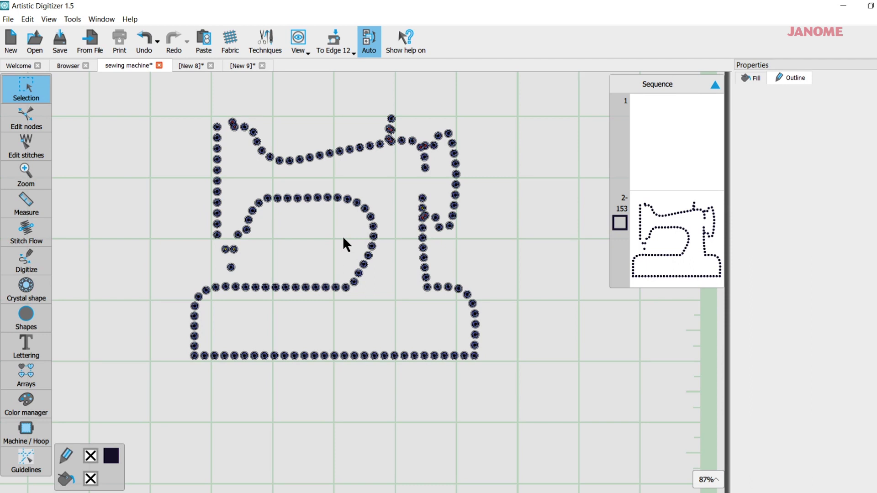
- Separate the sewing machine's crystal outline into single crystals and ungroup them so each can be edited on its own
scroll(302, 231, "up", 3)
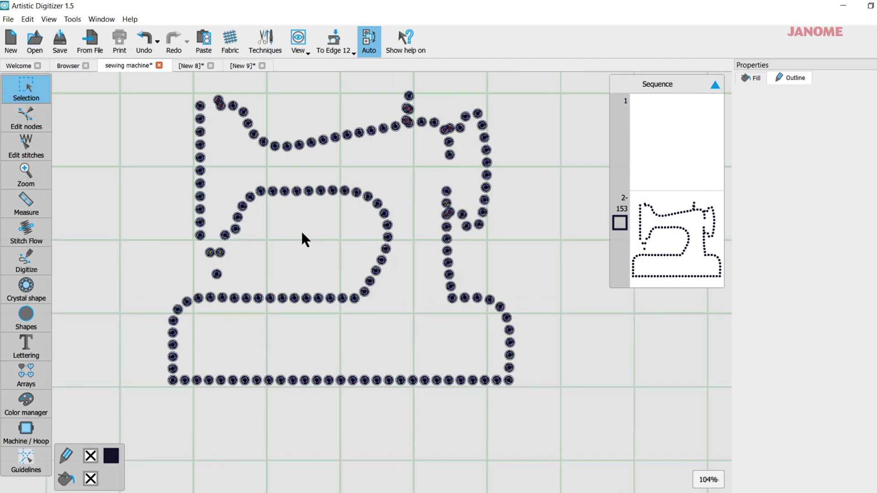
scroll(519, 127, "up", 2)
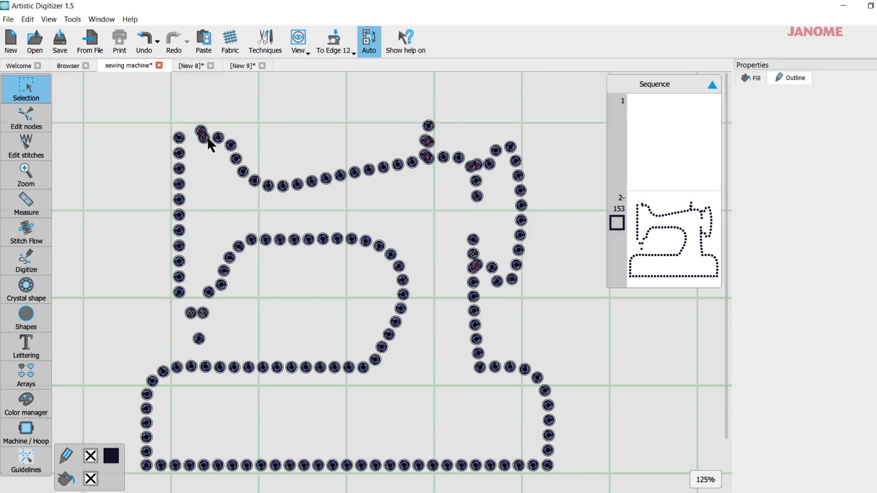
left_click(201, 133)
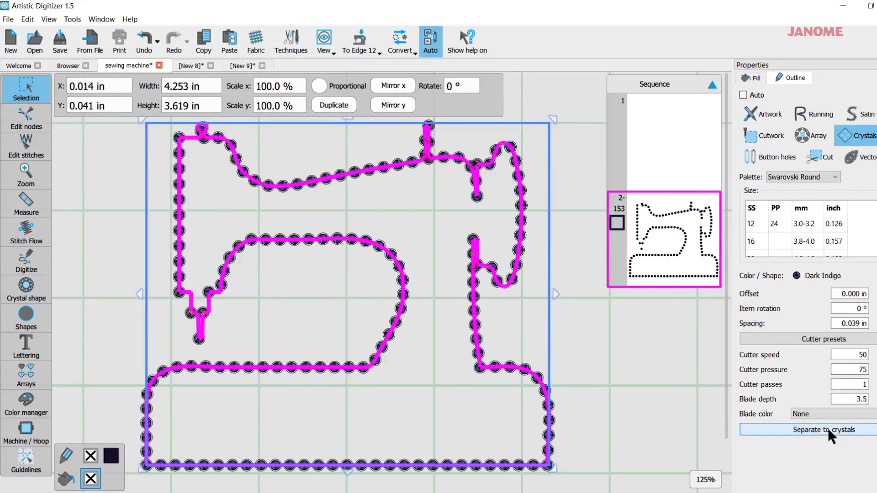
left_click(830, 432)
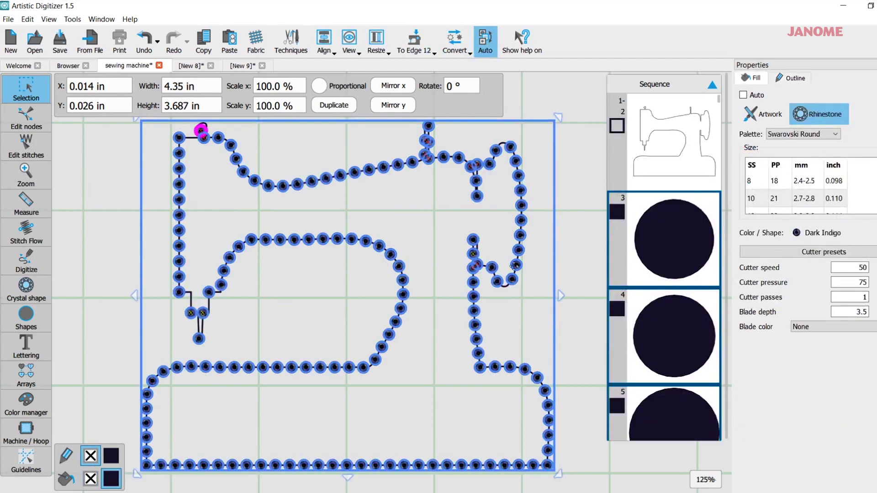
right_click(357, 195)
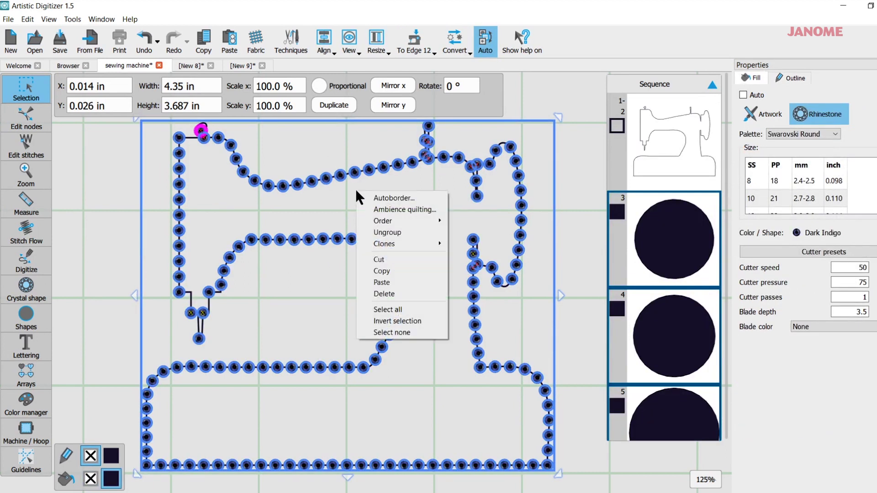
left_click(438, 232)
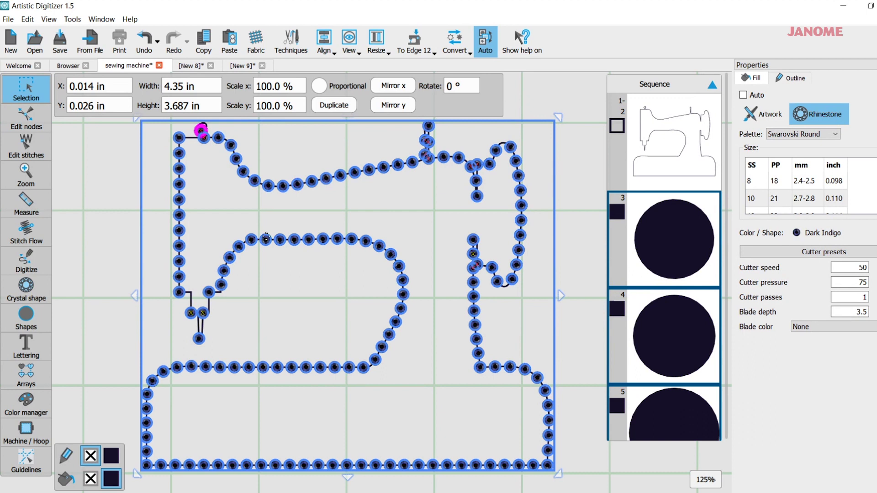
left_click(103, 222)
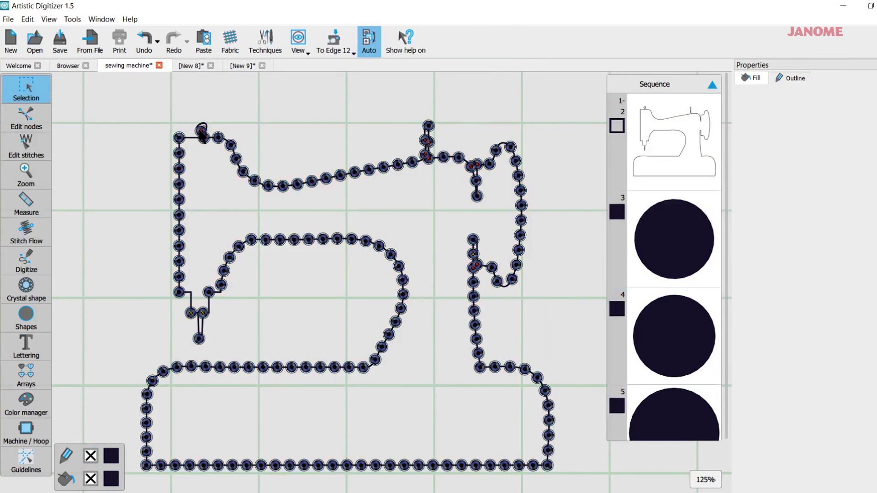
- Nudge apart the overlapping crystals on the small knob above the needle head: the upper one up to Y 1.843 in, the lower one left to X -1.528 in
left_click(201, 133)
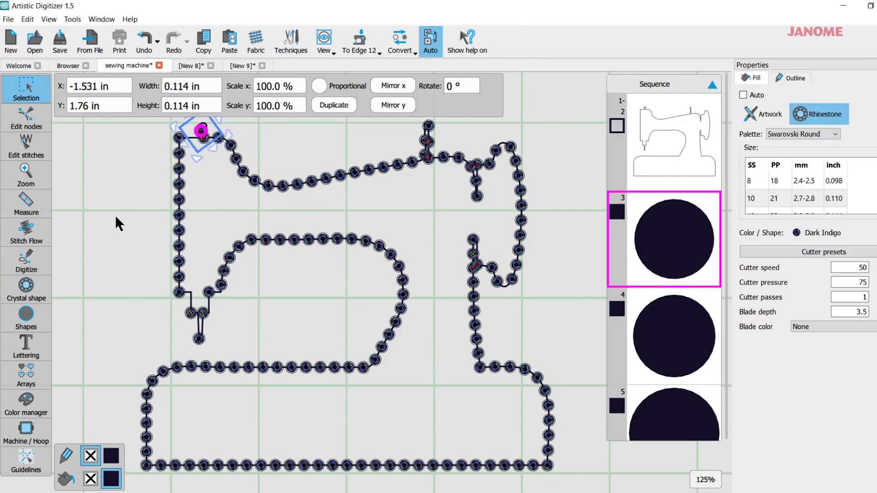
key("Up")
key("Up")
key("Up")
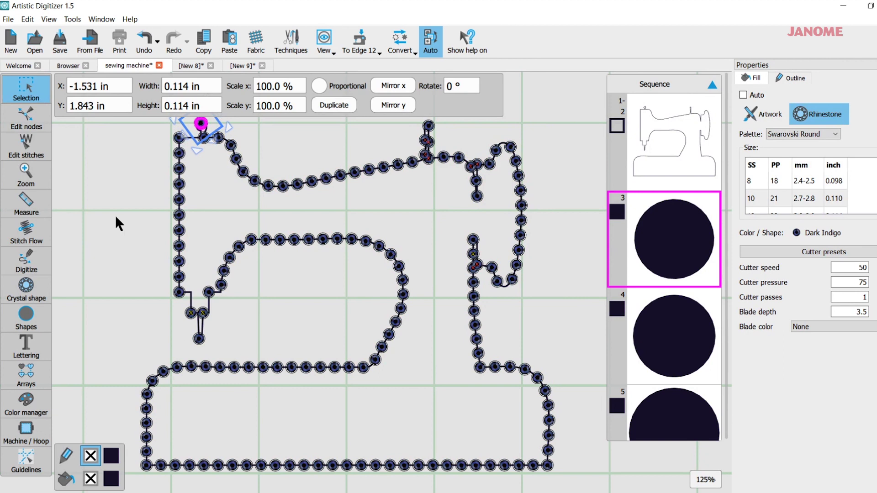
left_click(119, 224)
left_click(203, 137)
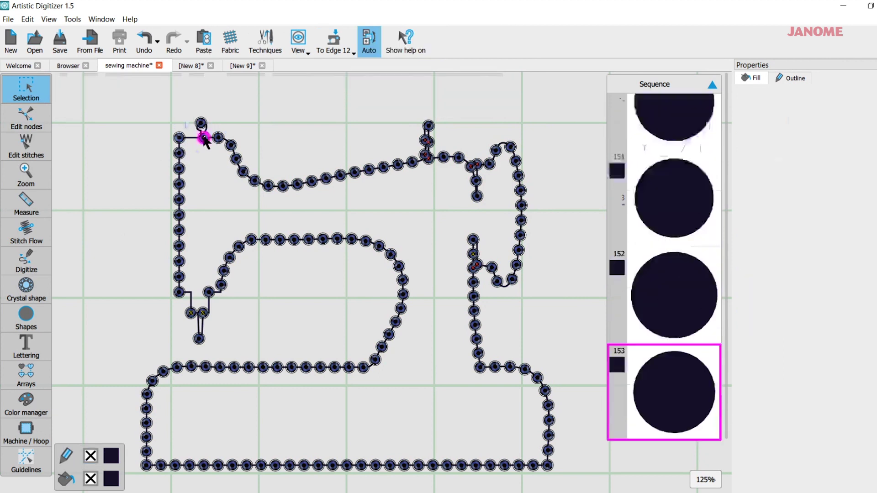
key("Left")
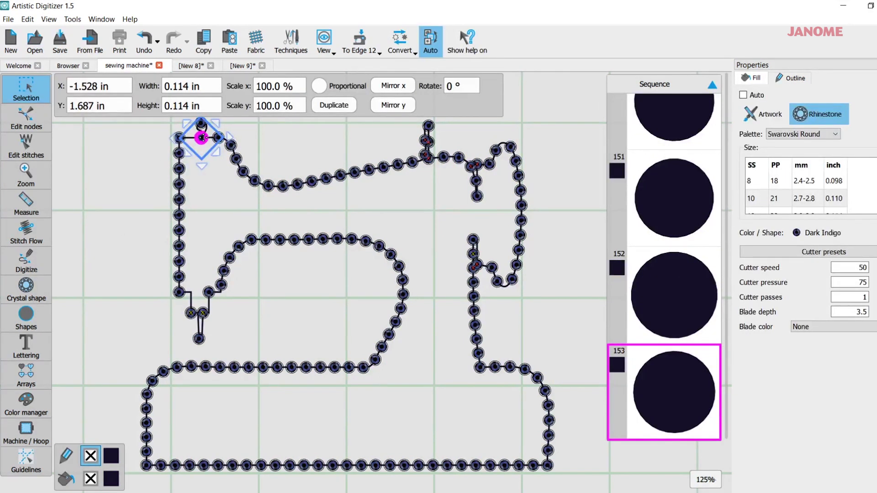
left_click(283, 143)
- Delete the overlapping duplicate crystals along the spool pin, at its base and at the handwheel's upper junction
left_click(427, 141)
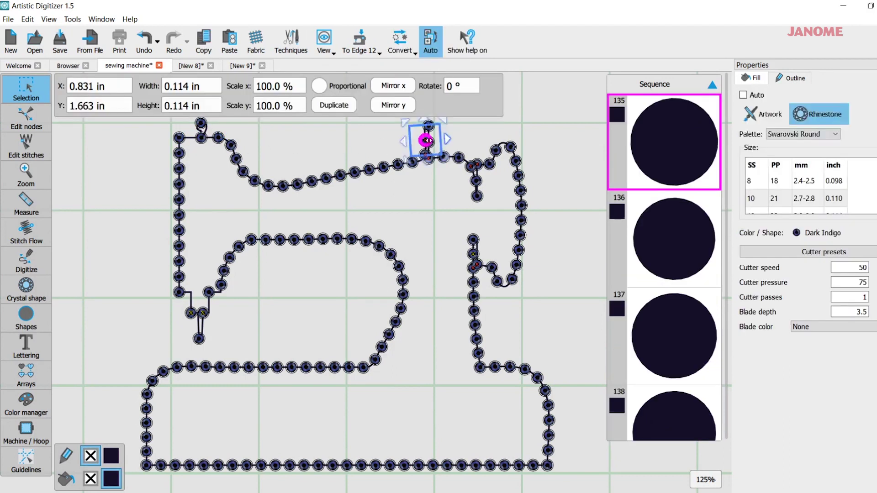
key("Escape")
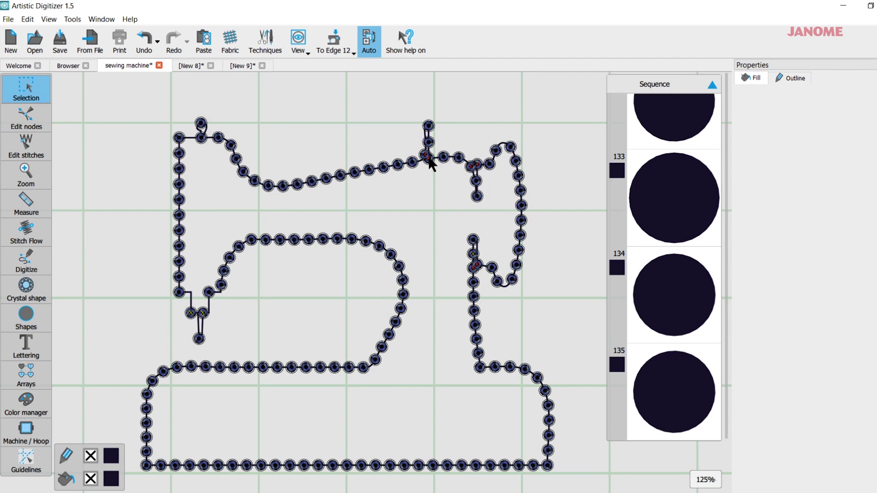
left_click(425, 155)
key("Escape")
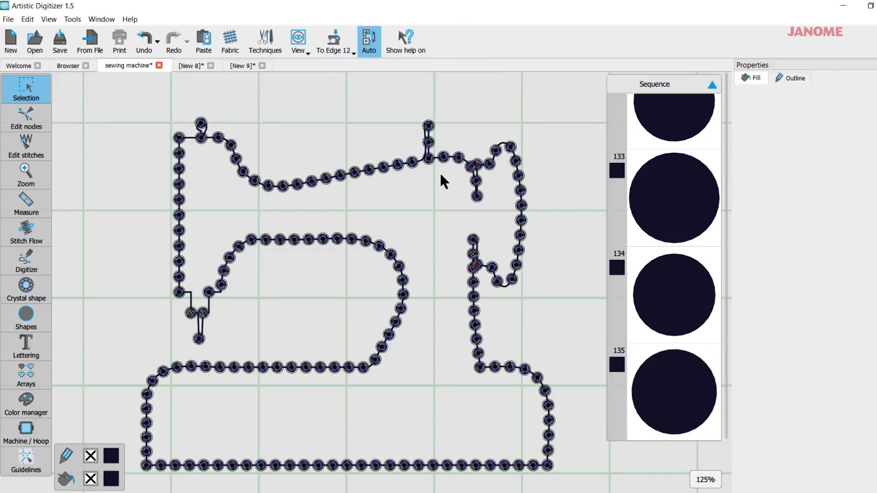
left_click(473, 165)
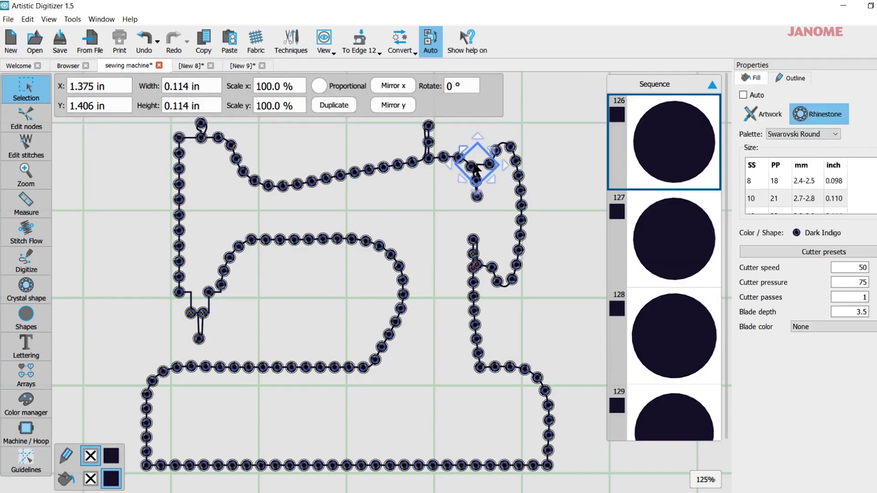
key("Escape")
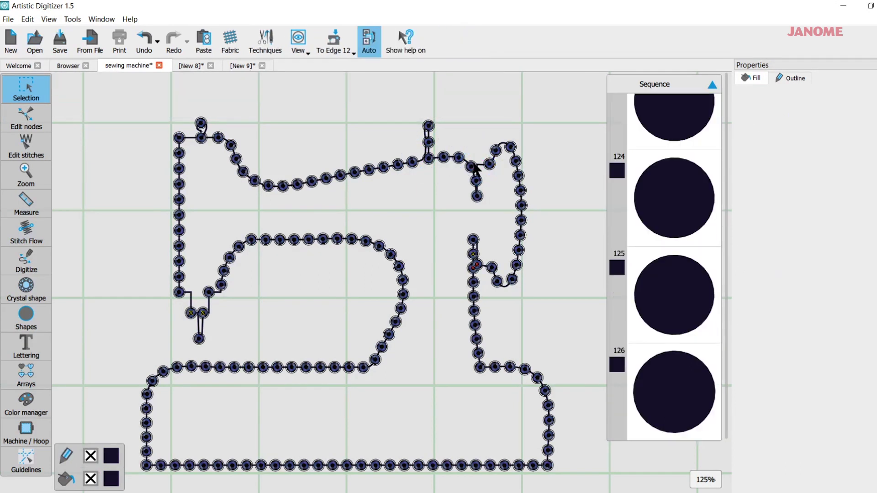
- Move the needle clamp's right crystal outward to X -1.455 in, and delete the overlapping crystal at the handwheel's lower junction
left_click(203, 313)
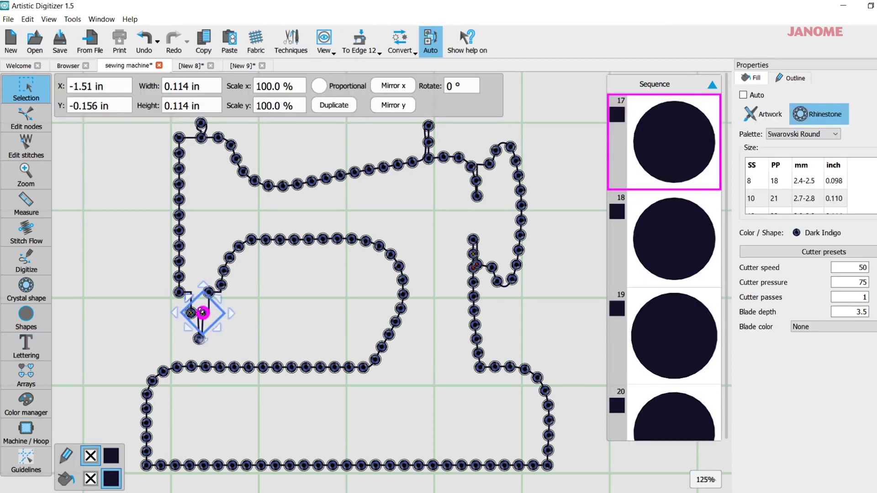
left_click_drag(202, 313, 208, 313)
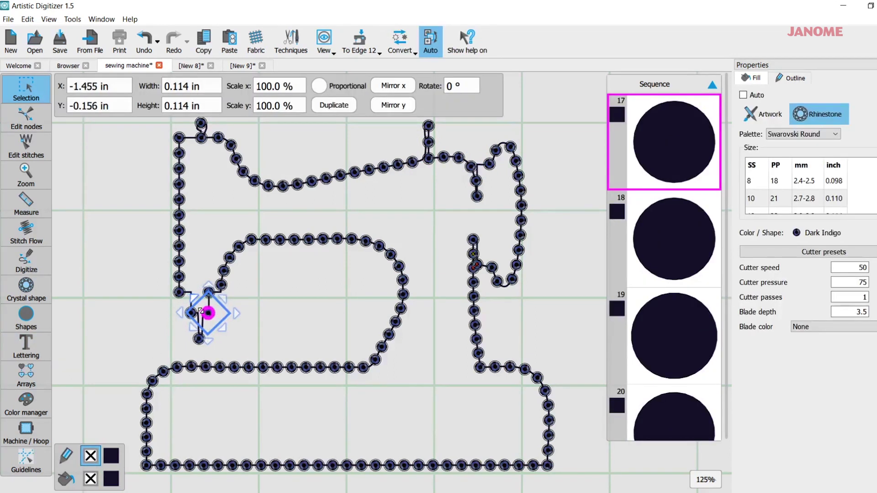
left_click(476, 266)
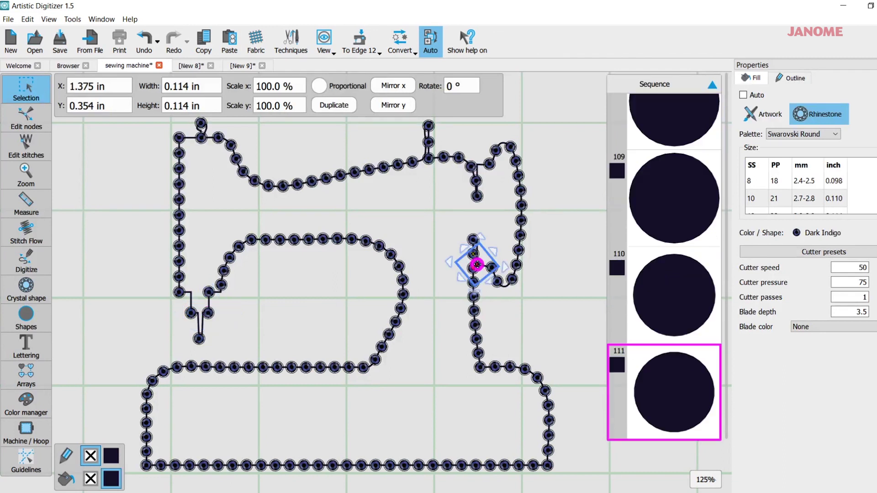
key("Escape")
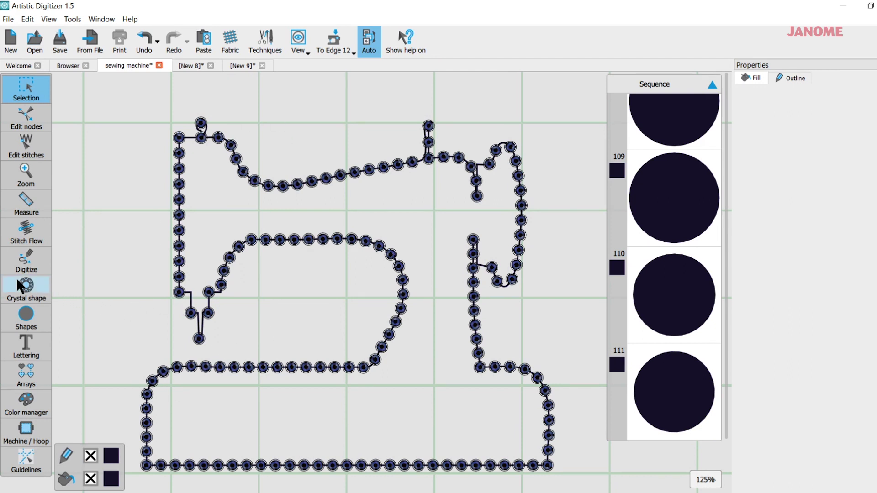
- Add a single Dark Indigo SS 10 / PP 21 crystal on the needle, just above its tip crystal
left_click(20, 292)
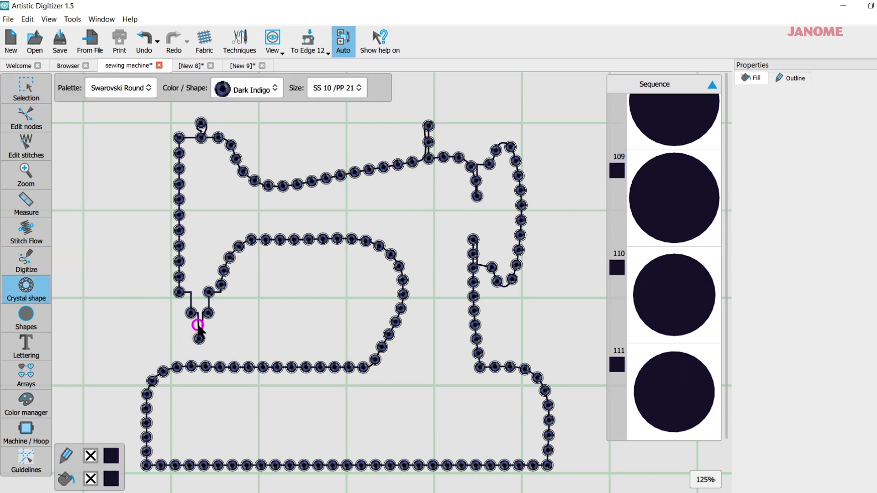
left_click(197, 325)
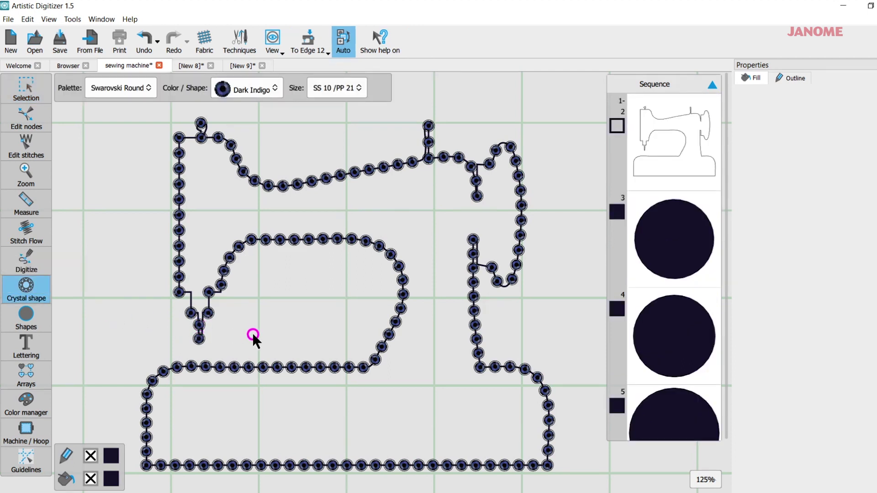
- Place a wavy row of 13 single Dark Indigo SS 10 / PP 21 crystals across the machine's base, and return to Rectangle selection
scroll(215, 411, "down", 3)
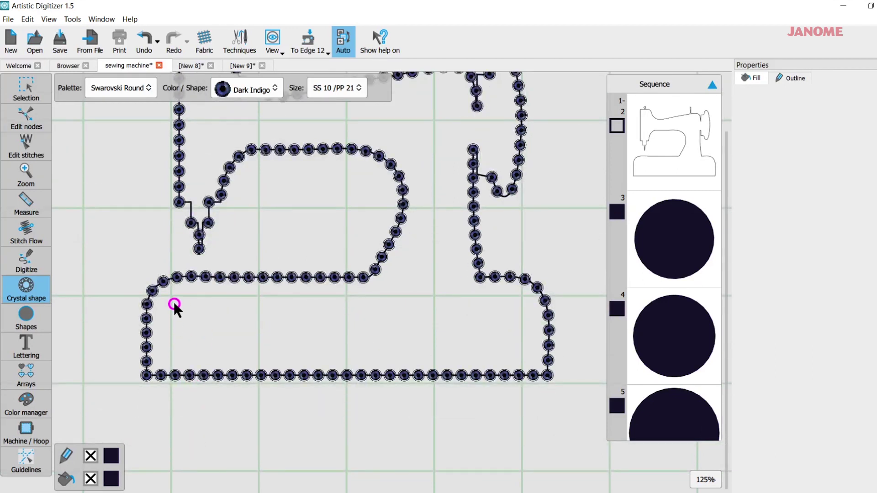
left_click(173, 324)
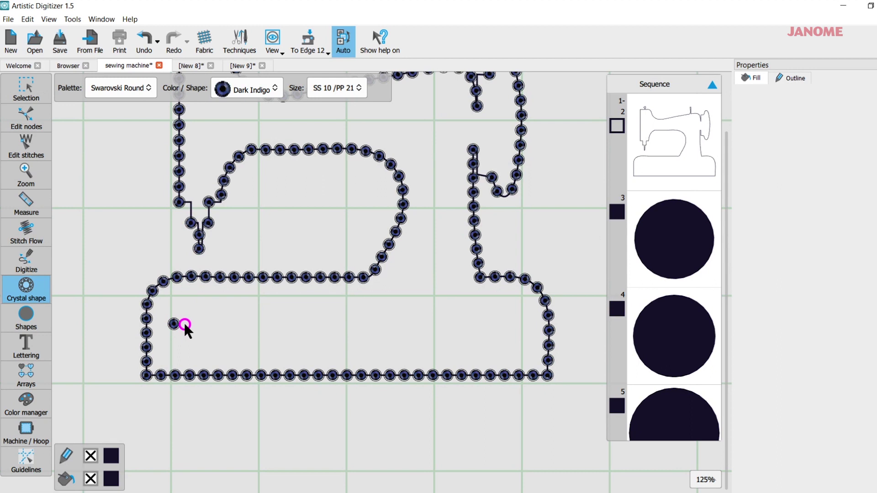
left_click(191, 326)
left_click(210, 332)
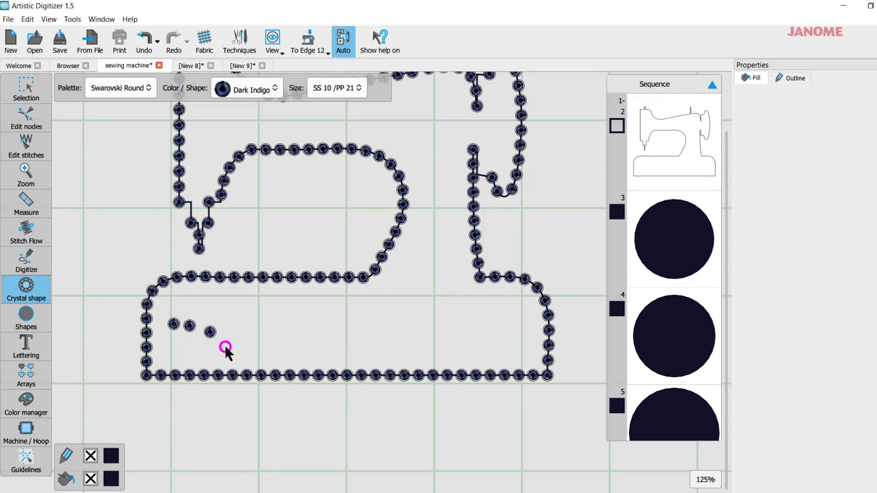
left_click(226, 347)
left_click(252, 347)
left_click(277, 331)
left_click(298, 317)
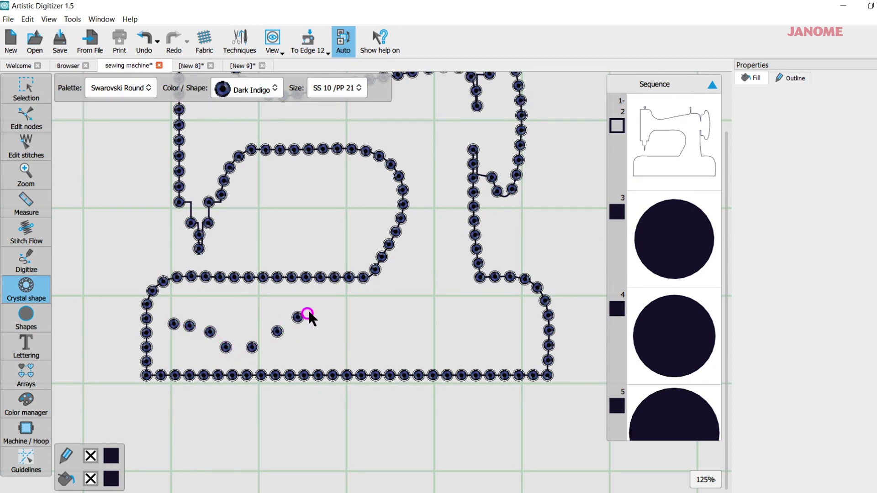
left_click(314, 307)
left_click(319, 313)
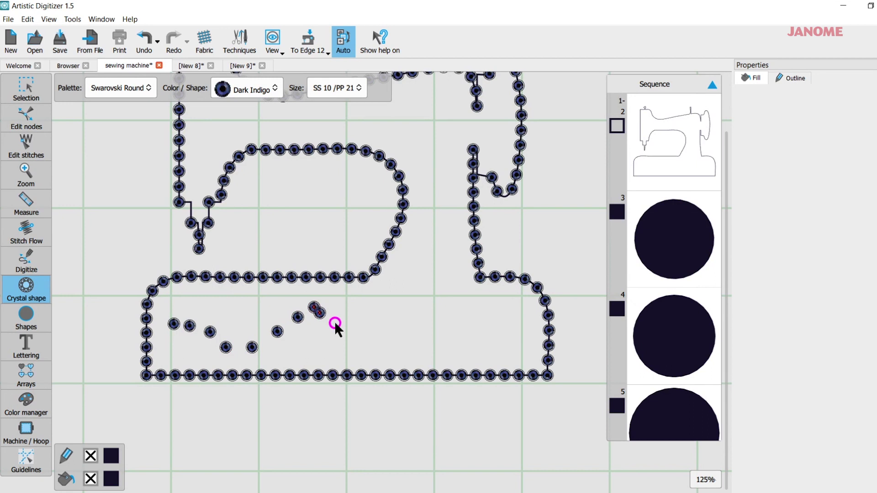
left_click(335, 323)
left_click(350, 325)
left_click(370, 312)
left_click(393, 321)
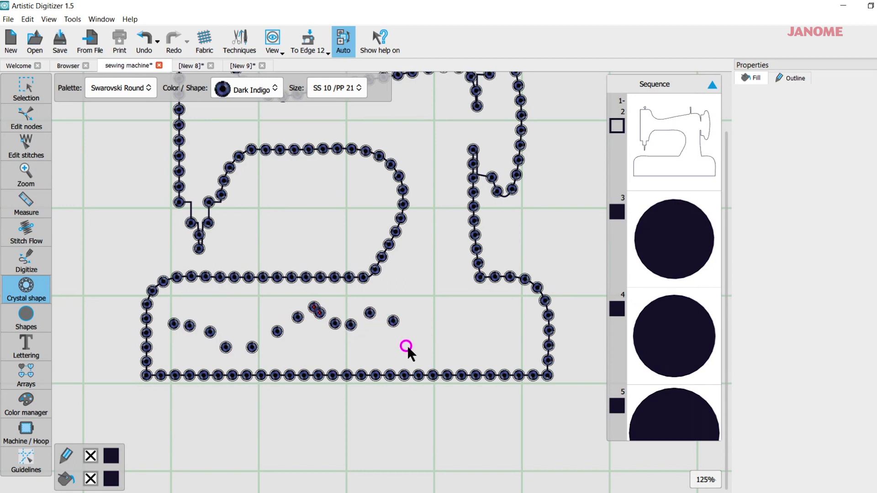
left_click(26, 88)
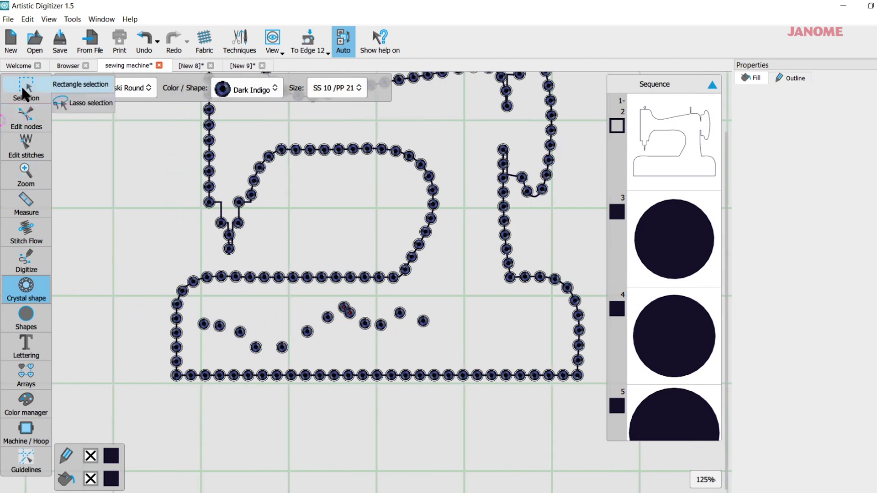
left_click(69, 87)
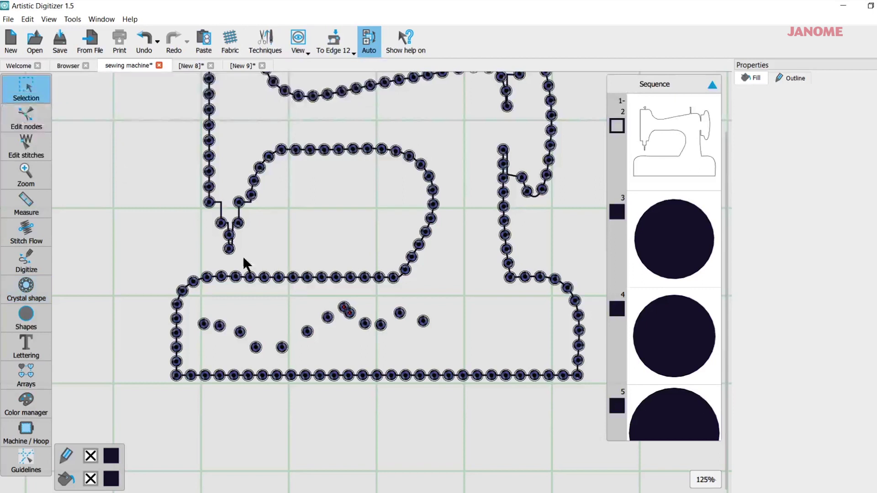
- Delete the overlapping crystal at the peak of the wavy row on the machine's base
left_click(350, 312)
key("Delete")
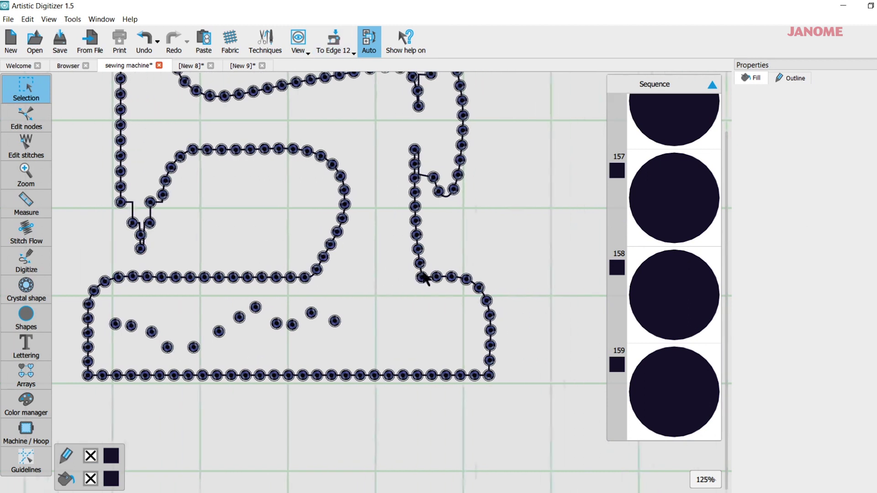
- Apply the Edge cutter preset Crystal Template Material - Flocked to the entire sewing machine design, and deselect it
scroll(348, 263, "up", 3)
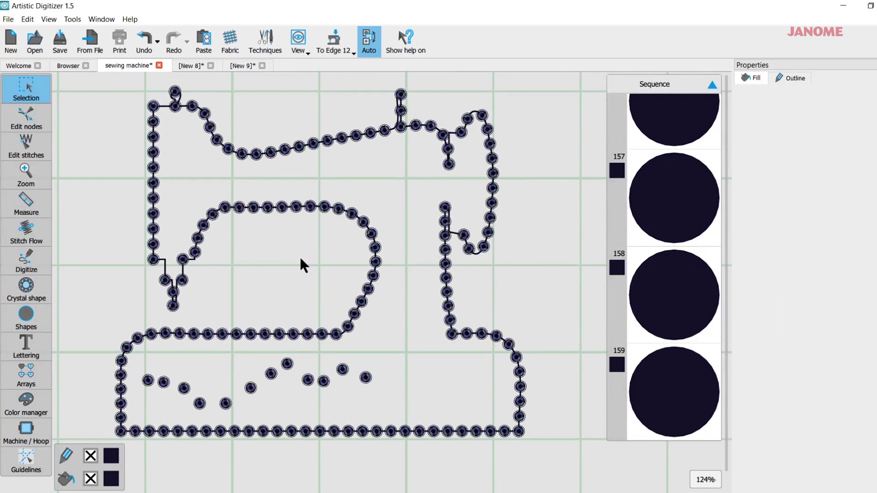
scroll(300, 265, "up", 1)
scroll(300, 264, "down", 3)
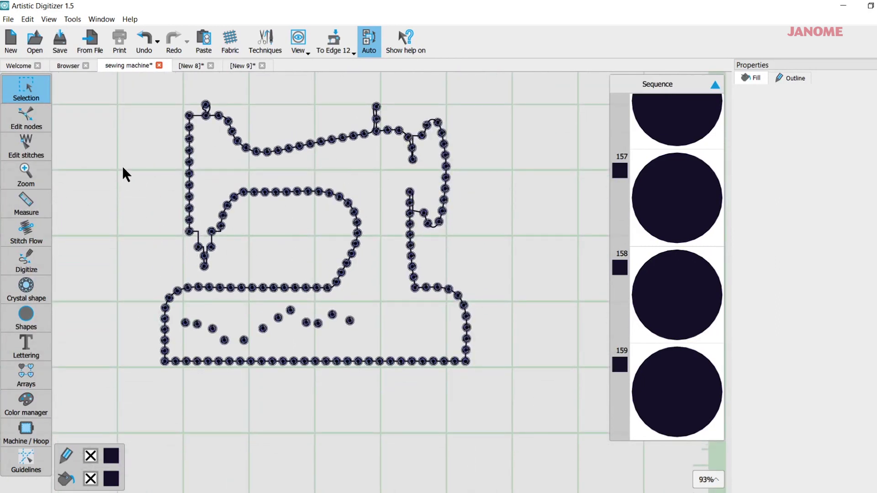
left_click_drag(123, 86, 546, 395)
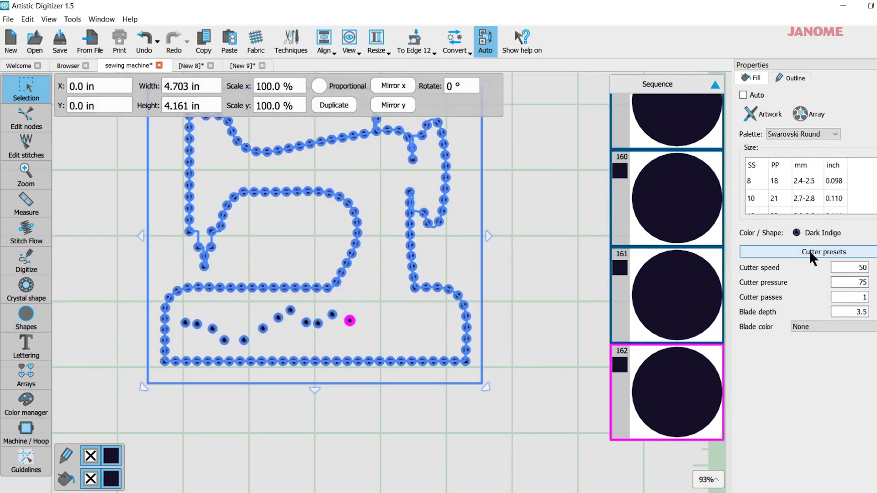
left_click(841, 253)
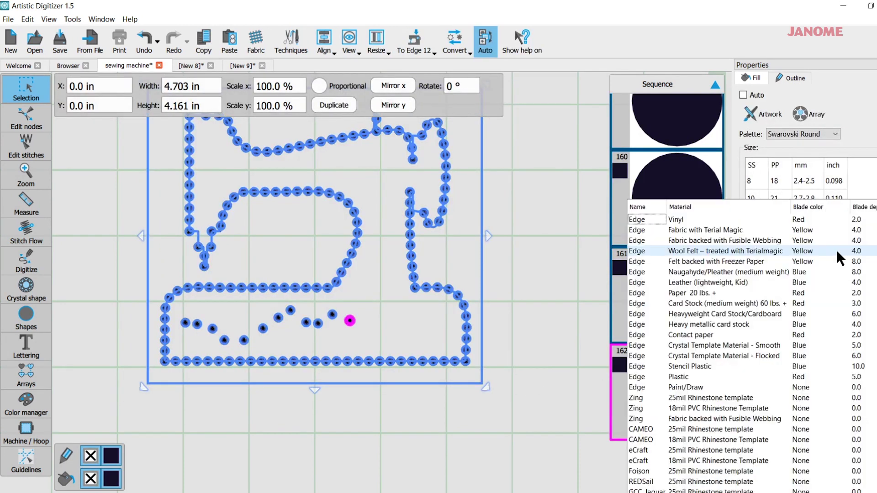
left_click(747, 360)
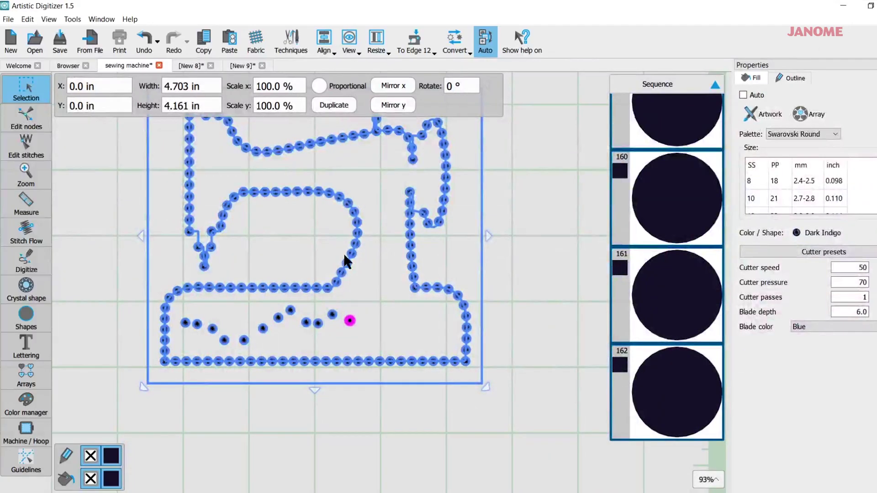
left_click(112, 268)
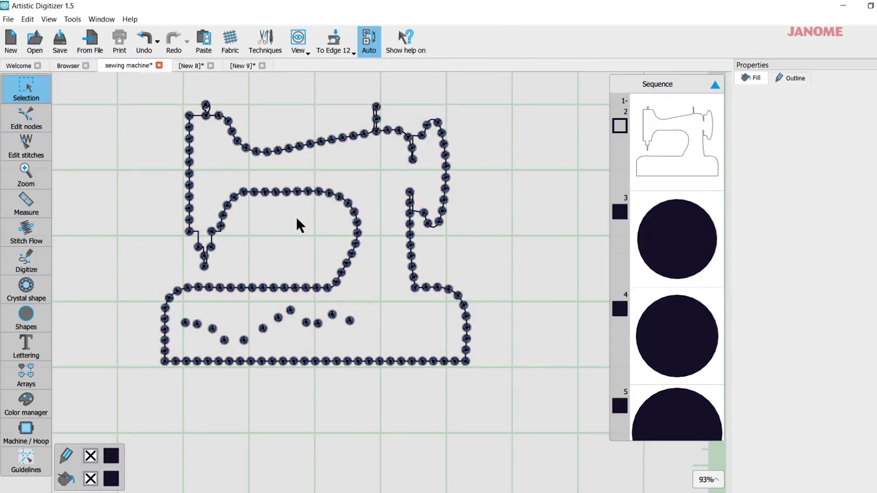
- In the [New 8] design, fill the sewing machine outline with Crystals and deselect it
left_click(189, 69)
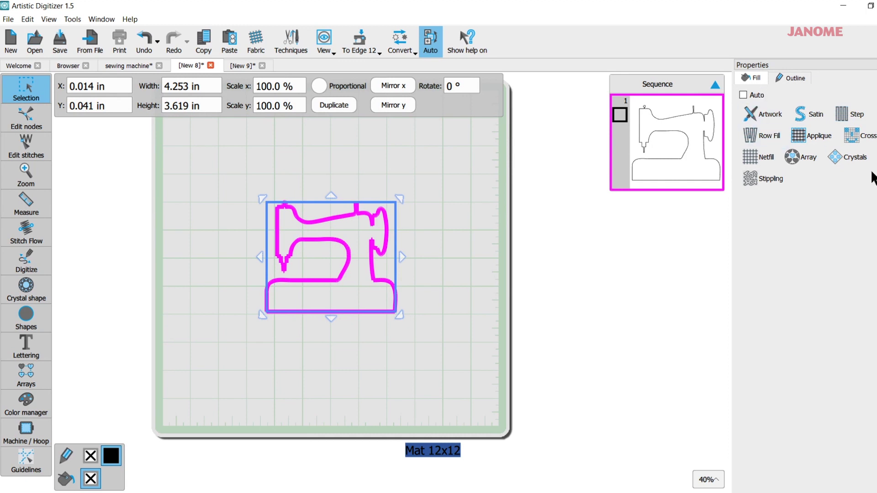
left_click(850, 161)
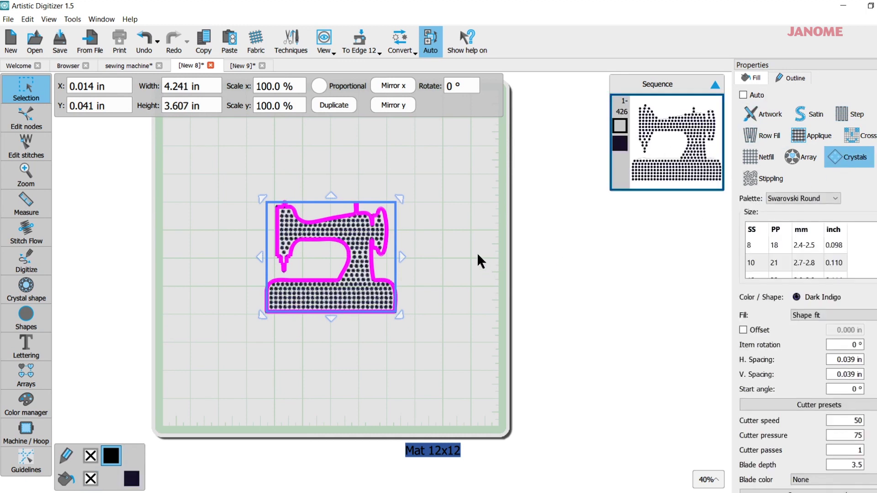
scroll(356, 253, "up", 3)
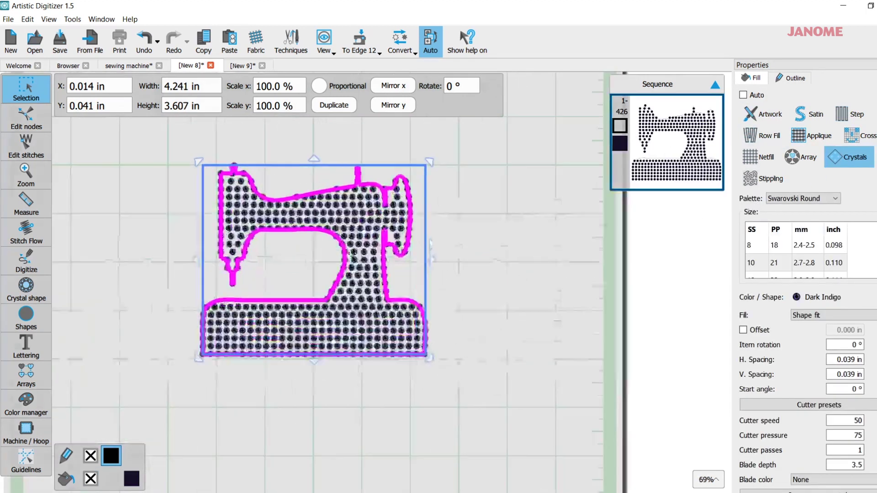
left_click(505, 254)
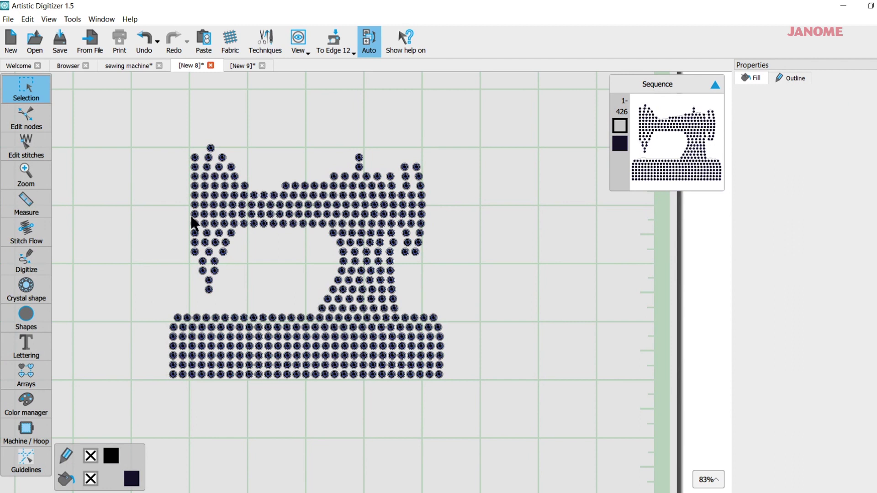
- Change the sewing machine's crystal fill from Shape fit to Rectangle and view it deselected
left_click(370, 261)
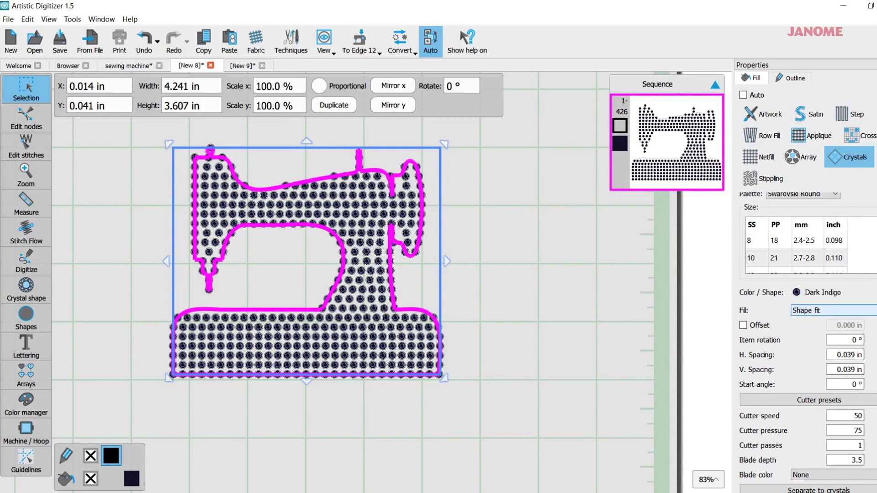
left_click(817, 310)
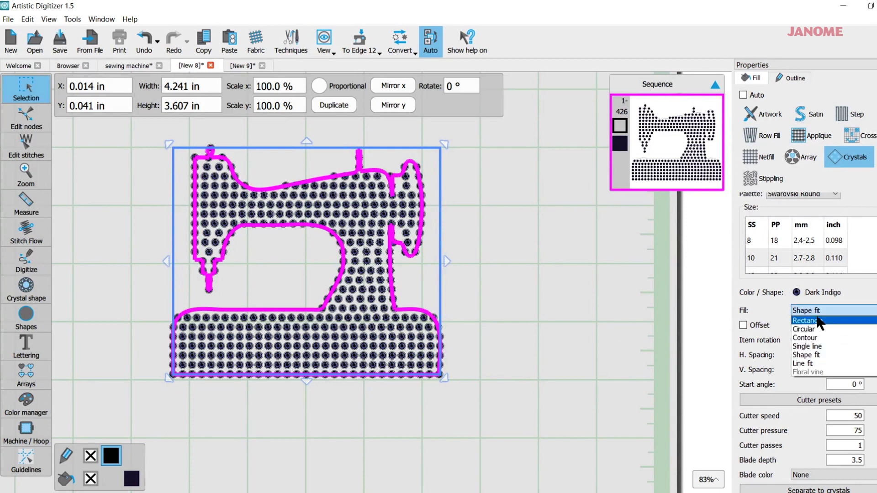
left_click(817, 321)
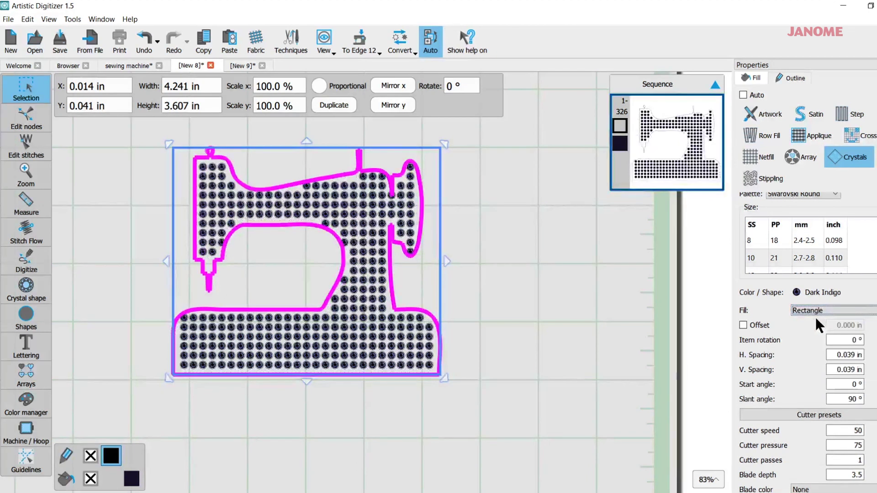
left_click(528, 377)
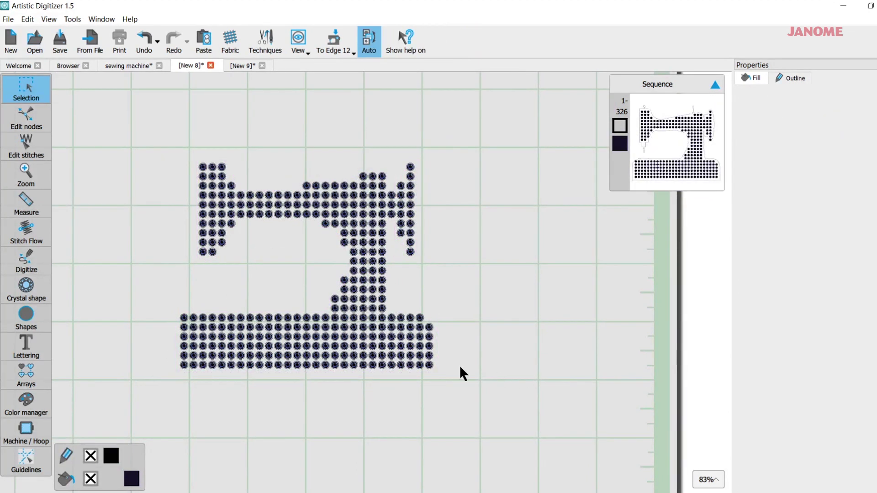
- Try the Circular crystal fill on the sewing machine and view it deselected
left_click(414, 351)
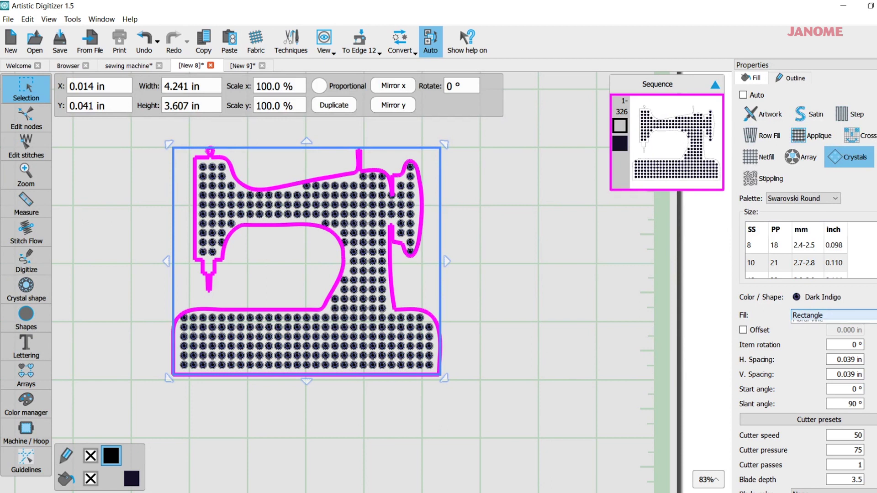
left_click(822, 315)
left_click(816, 335)
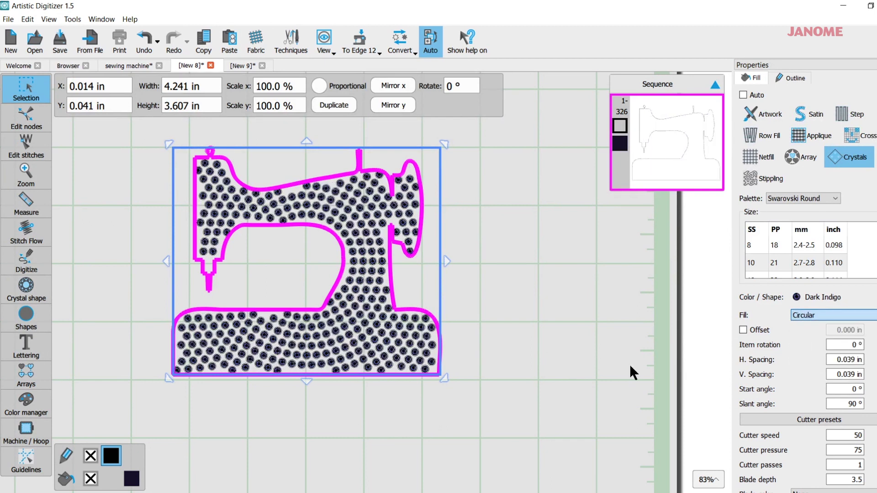
left_click(431, 393)
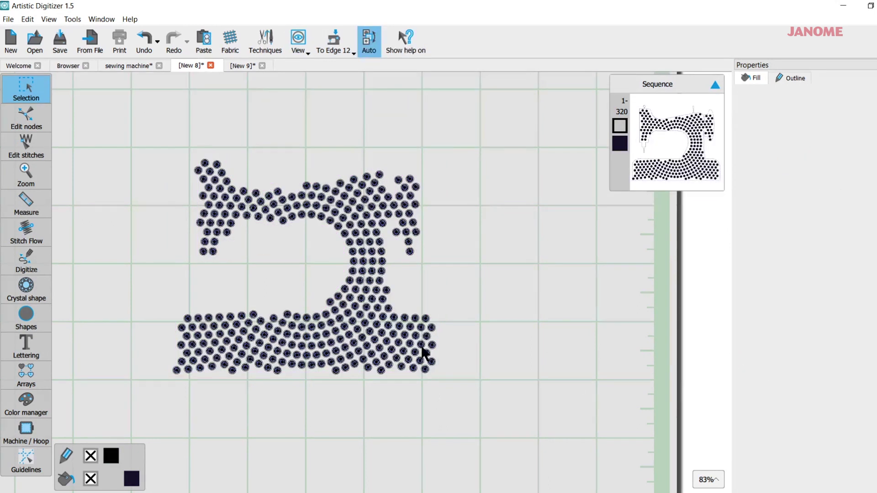
- Try the Contour crystal fill on the sewing machine and view it deselected
left_click(422, 348)
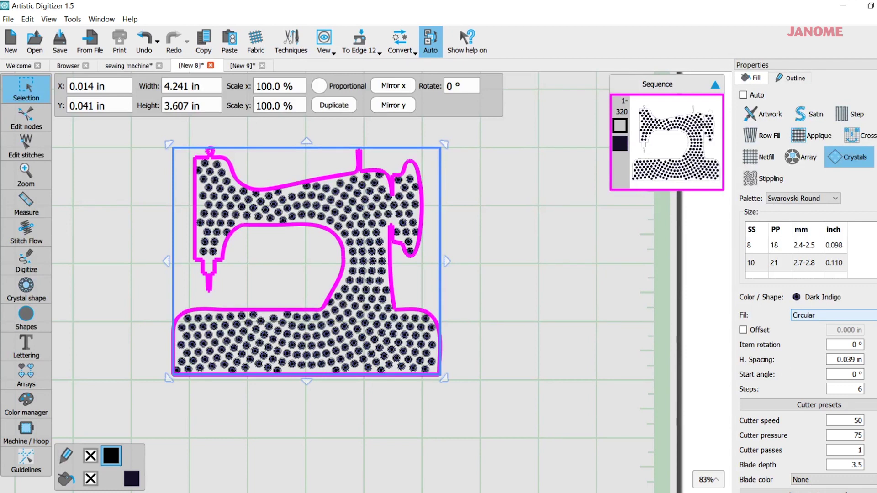
left_click(822, 315)
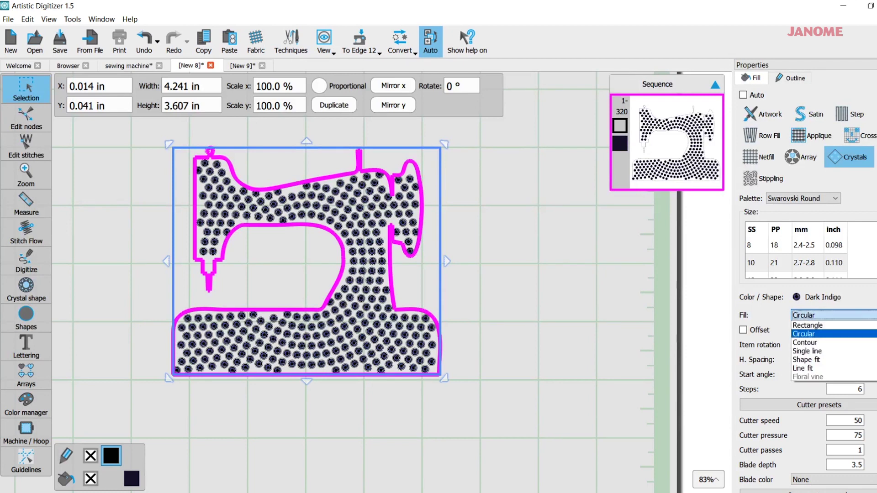
left_click(815, 344)
left_click(484, 399)
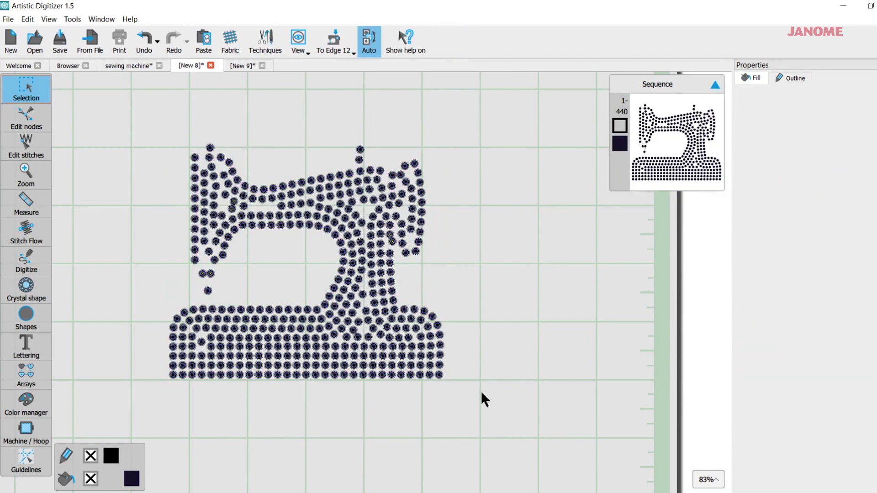
- Try the Single line and Line fit crystal fills on the sewing machine
left_click(432, 369)
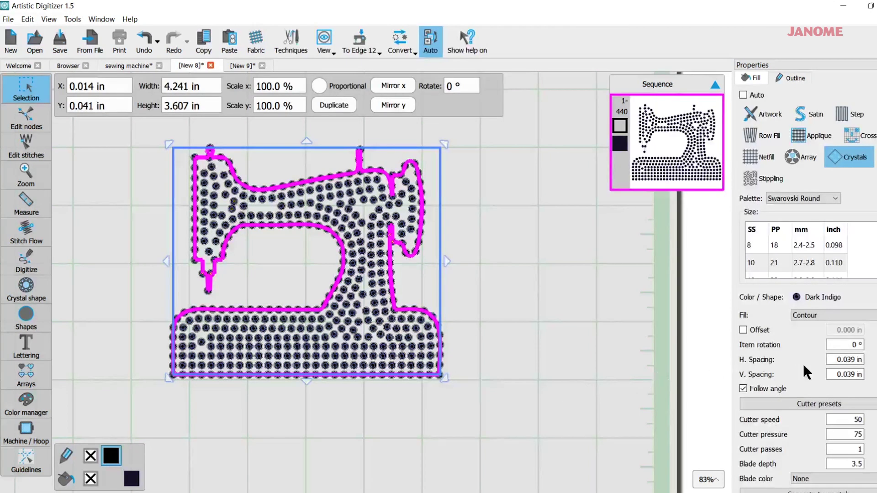
left_click(822, 316)
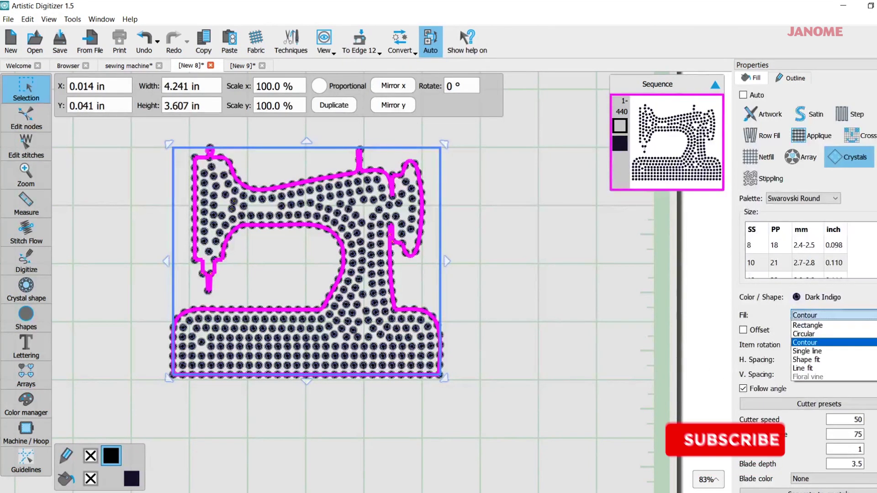
left_click(847, 350)
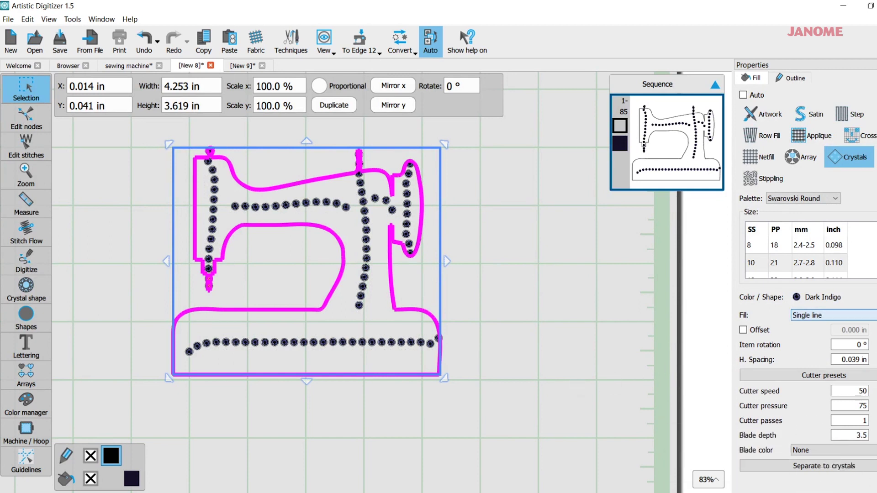
left_click(822, 315)
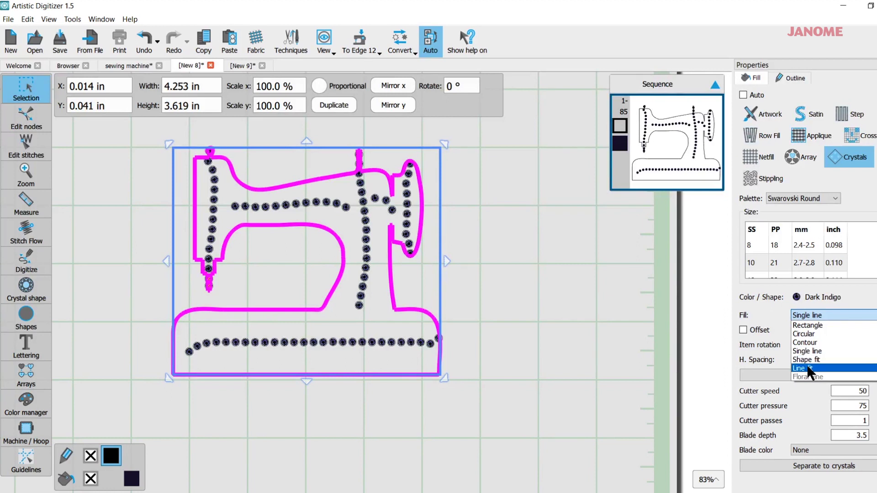
left_click(809, 368)
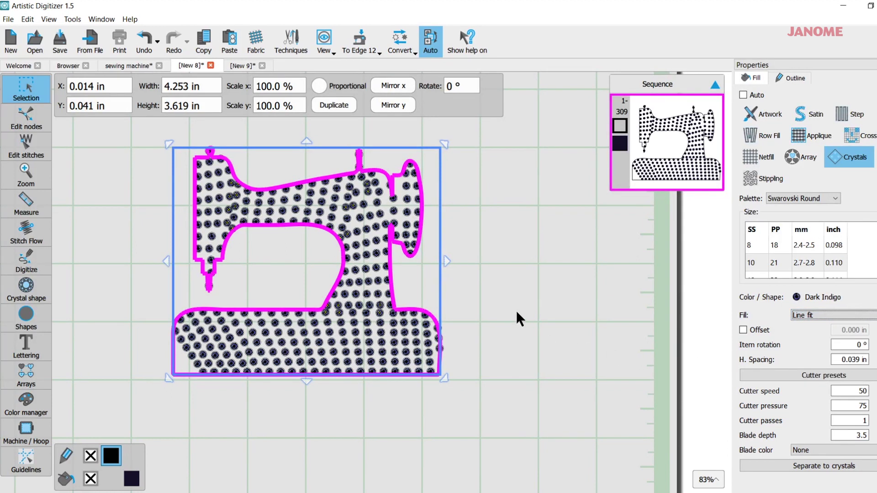
- Set the sewing machine's crystal fill to Rectangle and deselect the design
left_click(822, 315)
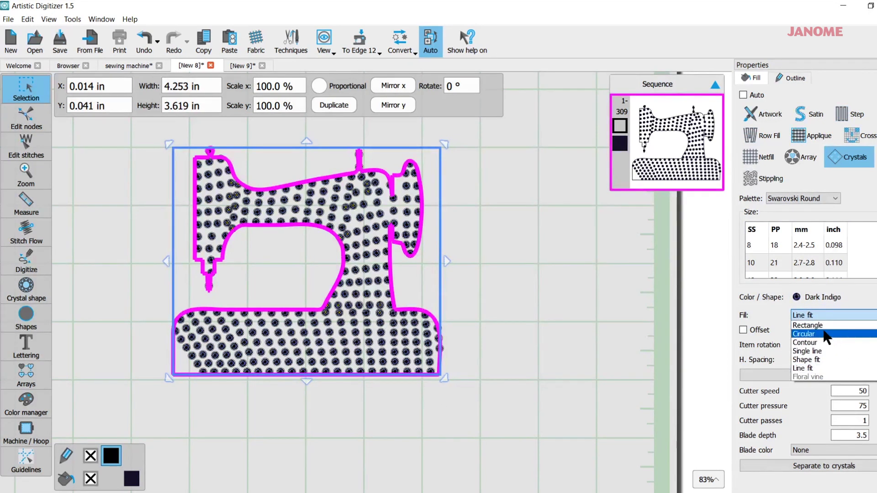
left_click(821, 325)
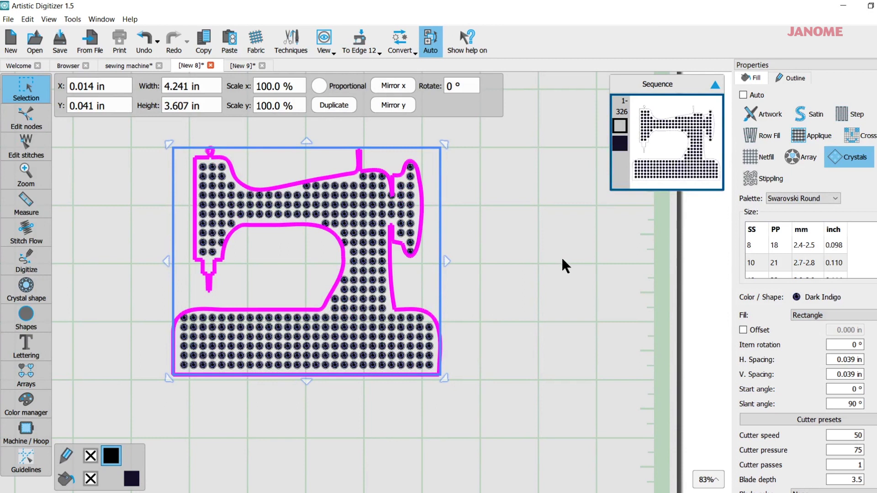
left_click(559, 269)
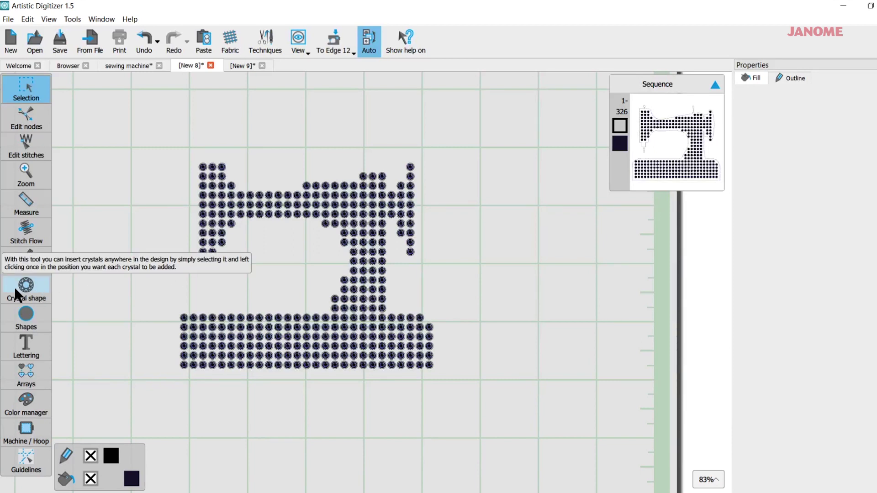
- Add single Dark Indigo SS 10 / PP 21 crystals, two as the needle and two as the spool pin, and return to Selection
left_click(36, 291)
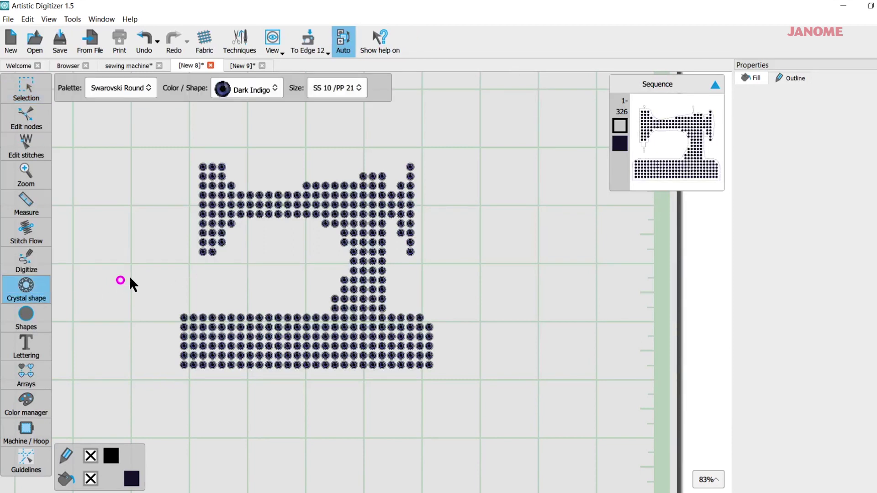
left_click(208, 262)
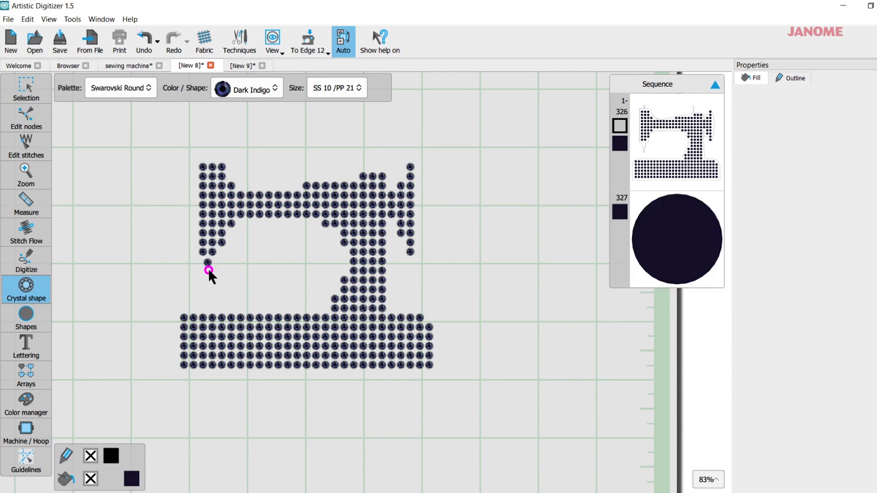
left_click(207, 274)
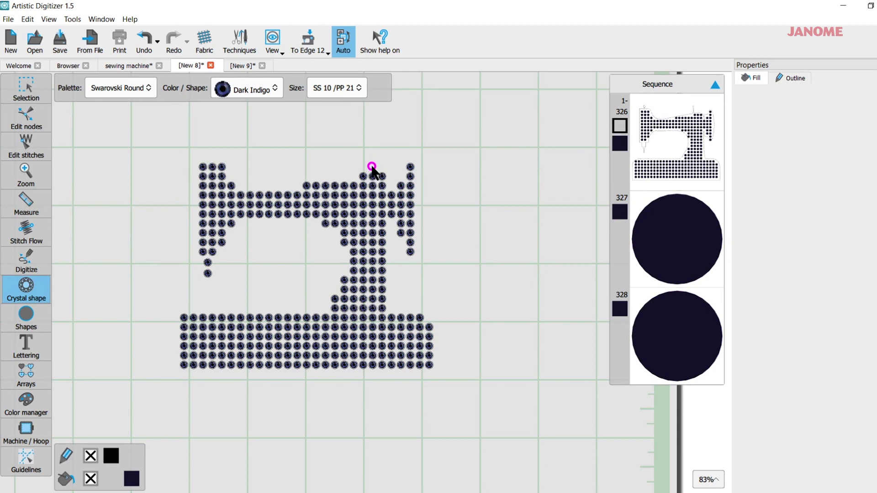
left_click(372, 166)
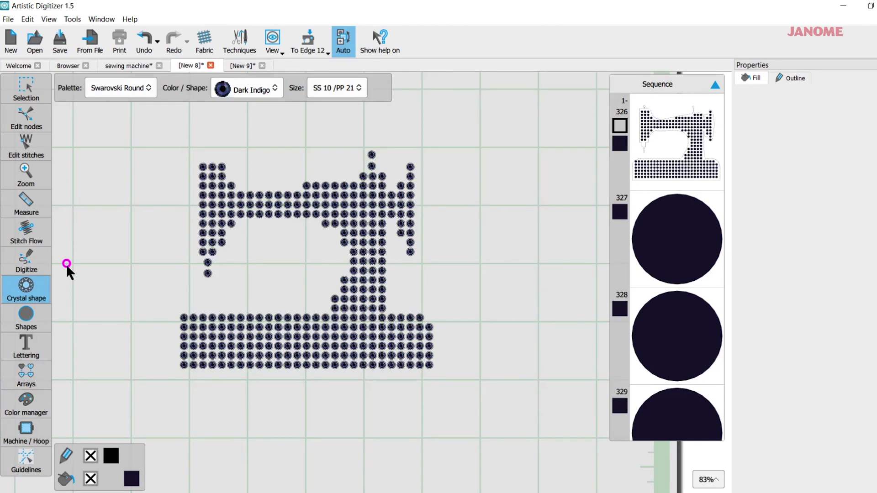
left_click(24, 90)
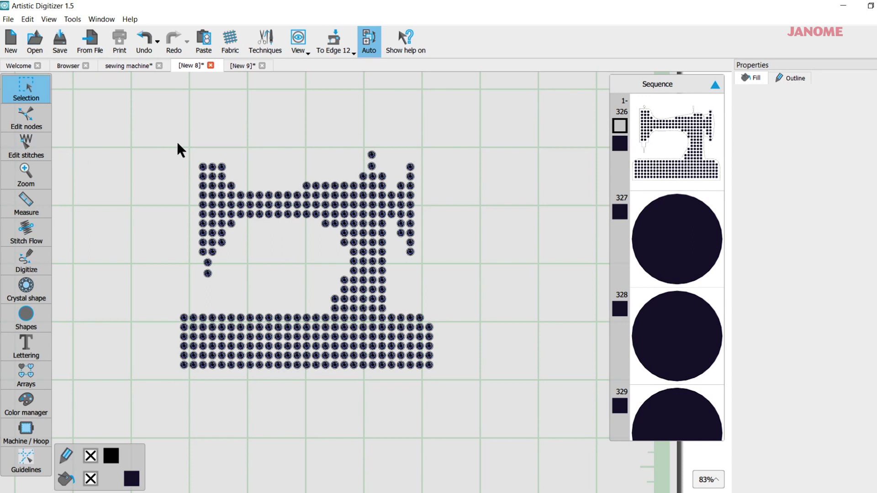
scroll(172, 141, "up", 1)
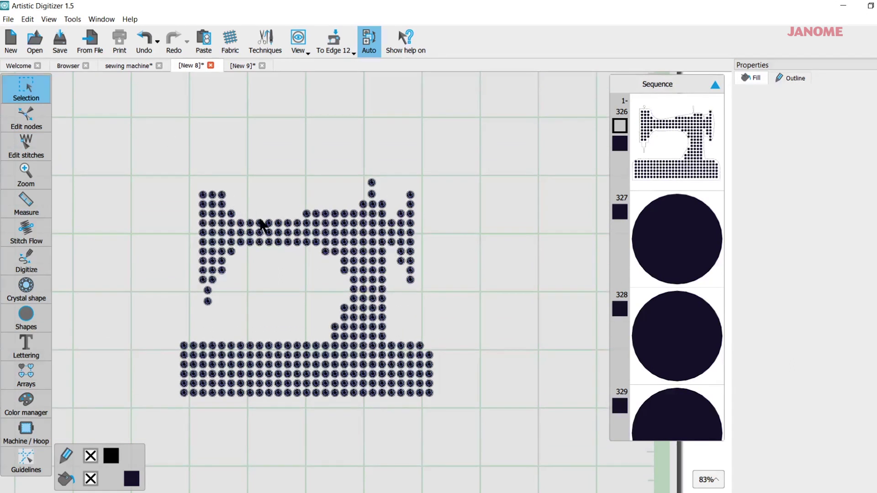
- Select the whole sewing machine design and apply the Edge cutter preset Crystal Template Material - Flocked
scroll(262, 225, "up", 2)
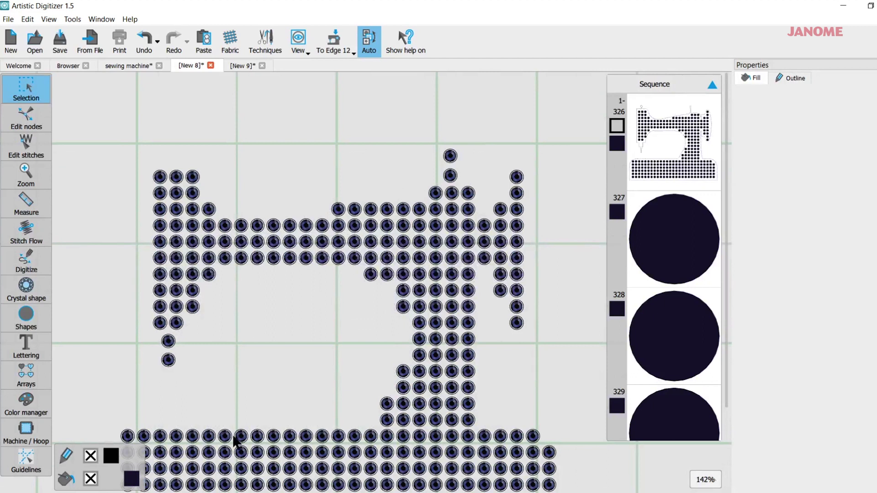
scroll(247, 307, "down", 4)
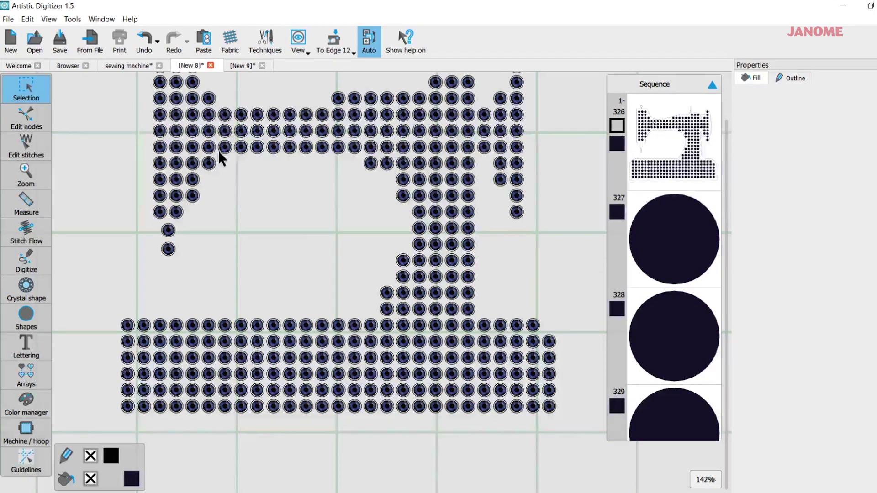
left_click(45, 83)
left_click(45, 83)
key("ctrl+a")
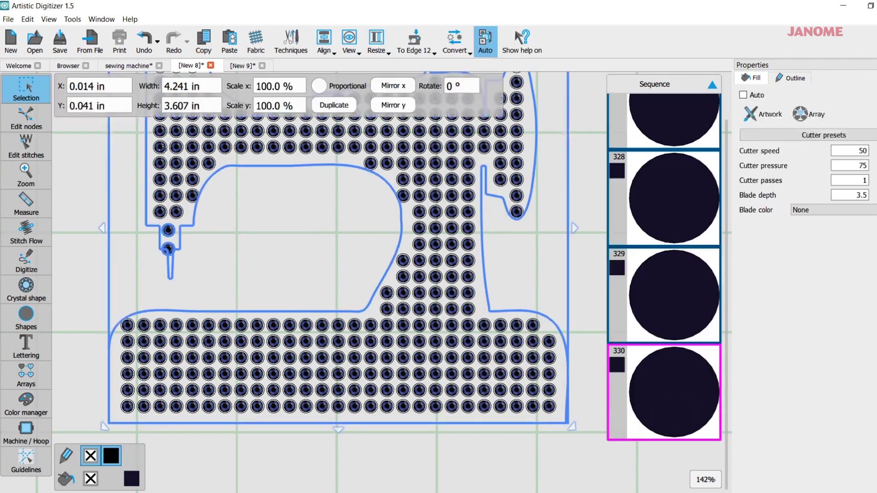
left_click(821, 136)
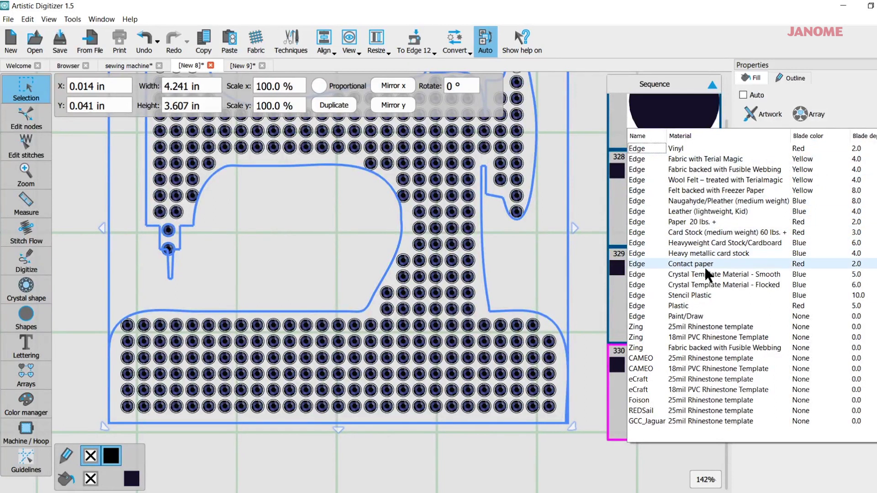
left_click(708, 285)
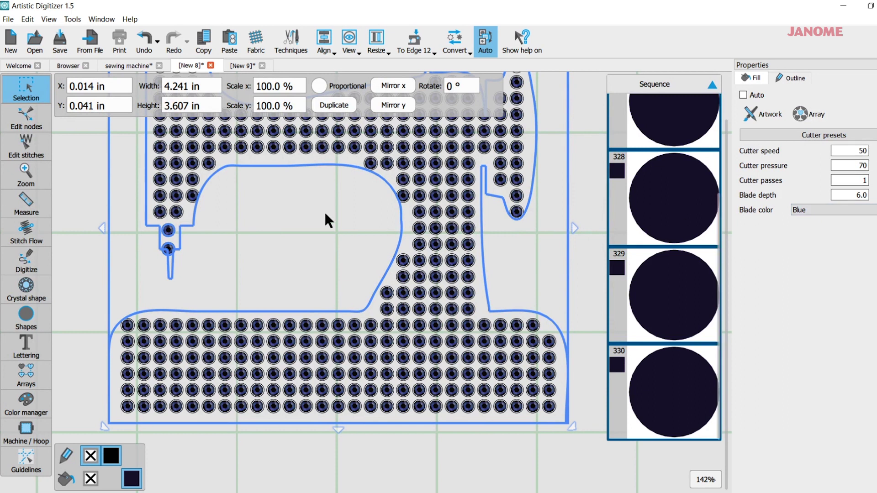
- Export the crystal design to the Artistic edge USB cutter, review the template and cutter options, and close the export without cutting
left_click(8, 19)
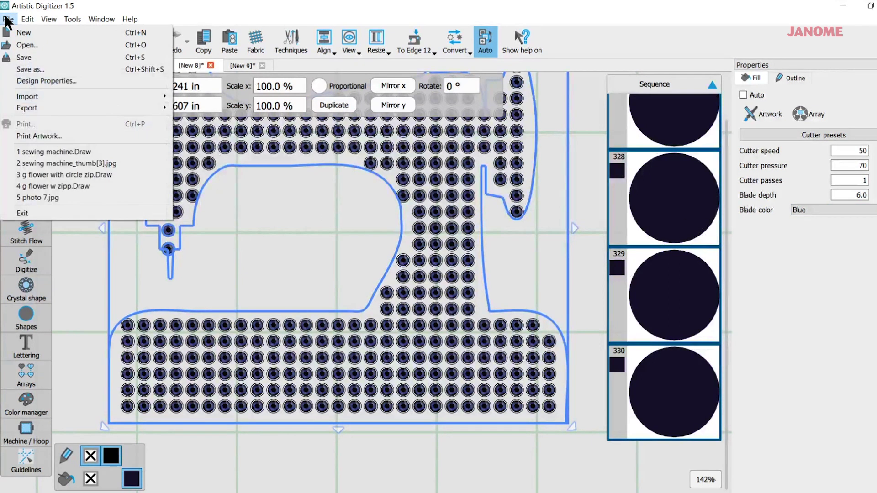
mouse_move(123, 108)
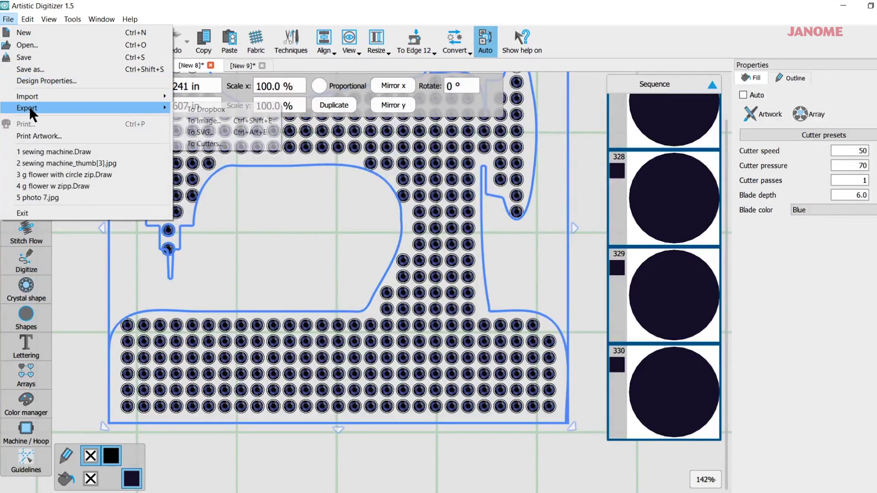
left_click(201, 143)
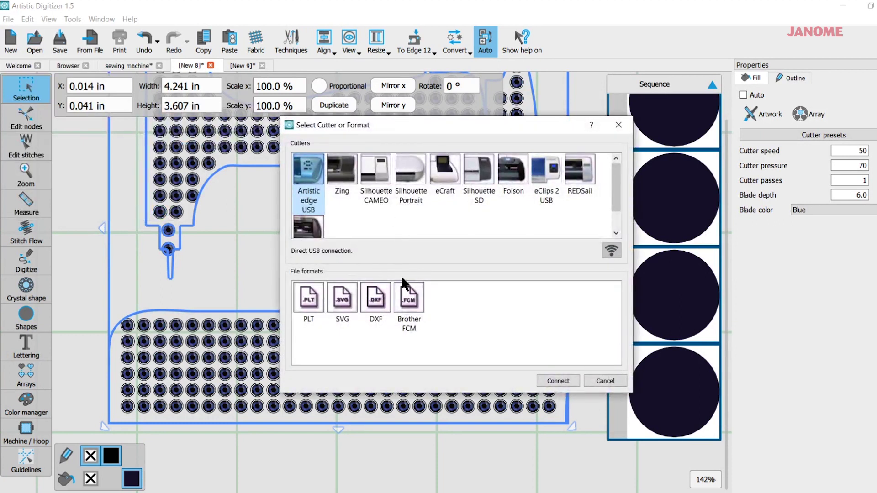
left_click(561, 381)
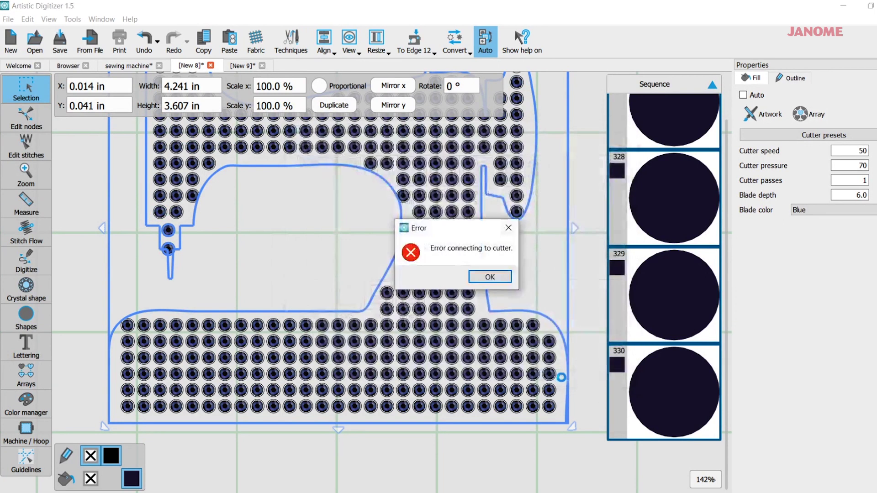
left_click(495, 279)
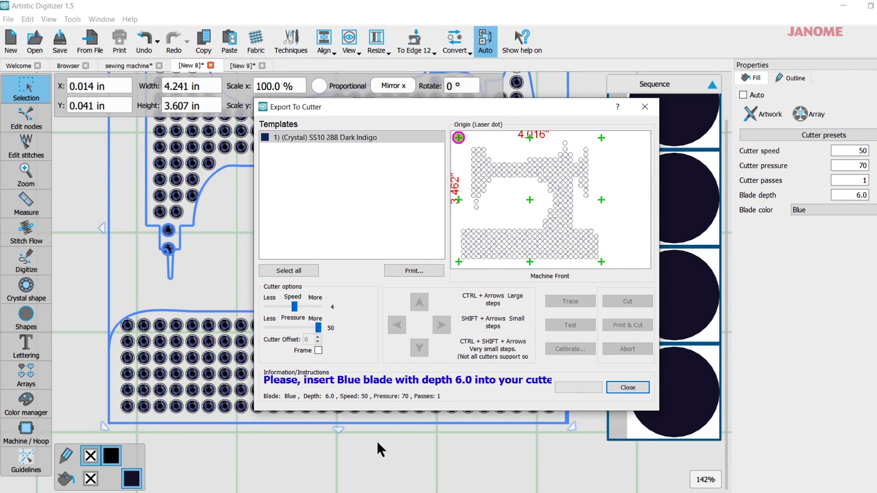
left_click(637, 388)
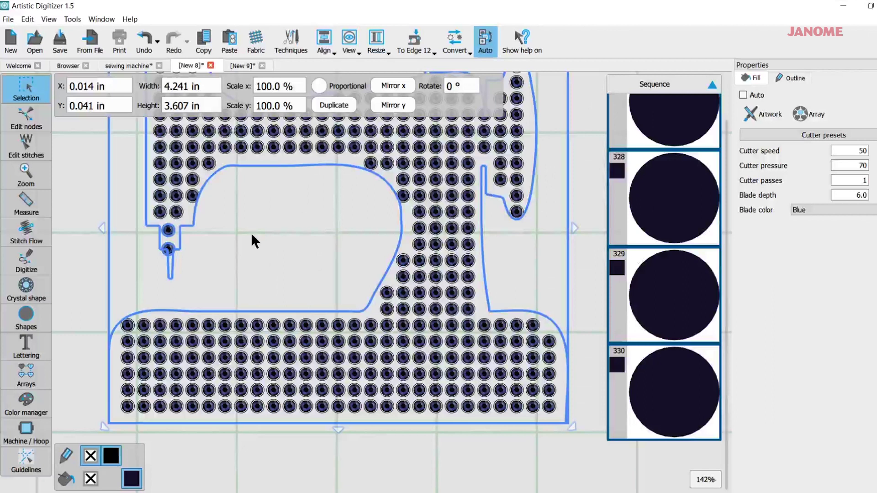
scroll(157, 235, "down", 1)
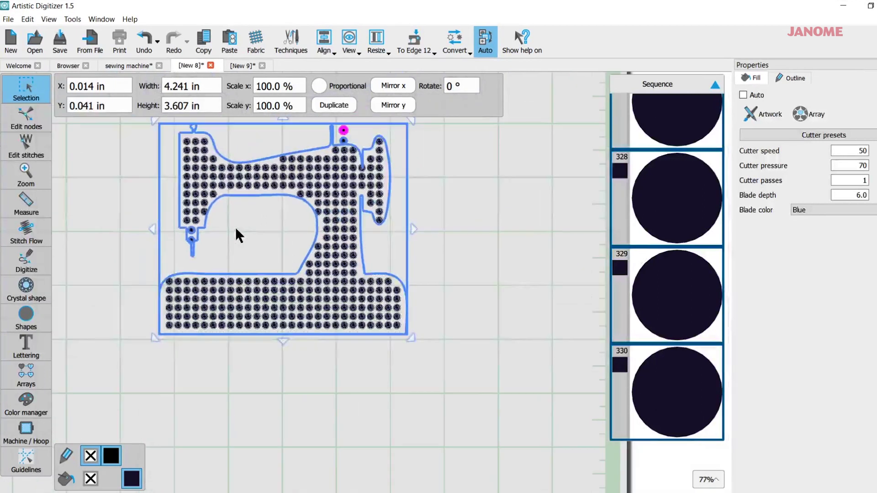